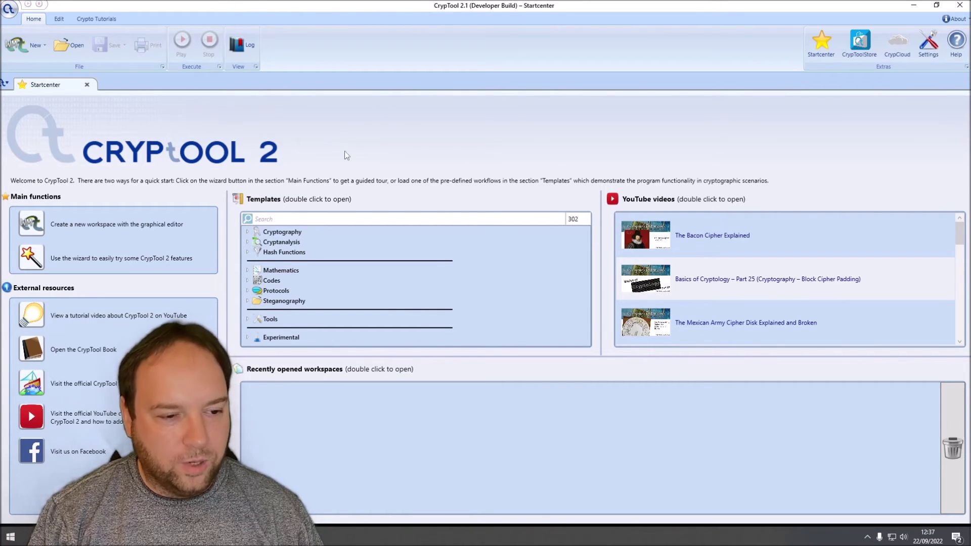
Step: Start a new workspace and place a Nihilist Cipher, found by searching 'nihi', on the canvas
{"action": "left_click", "coordinate": [31, 225]}
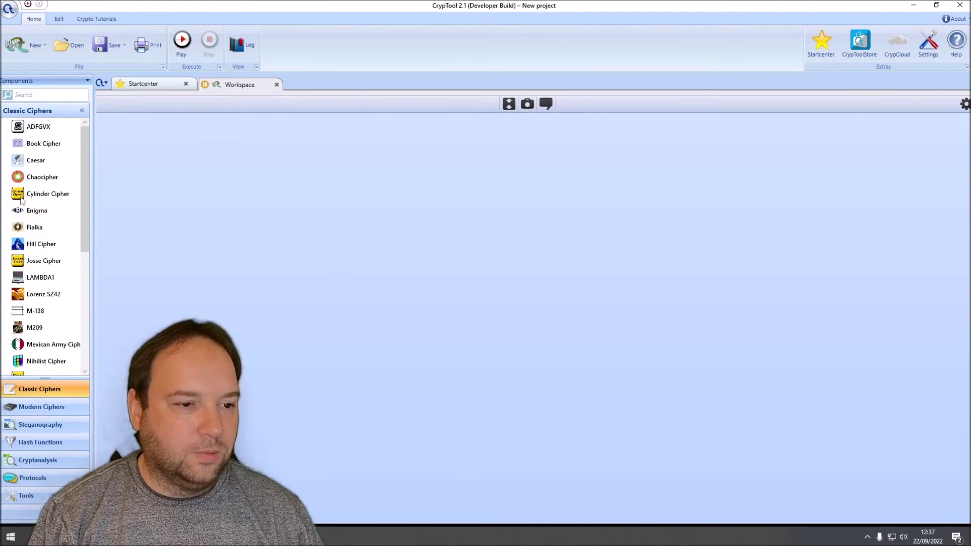
{"action": "left_click", "coordinate": [35, 95]}
{"action": "type", "text": "nihi"}
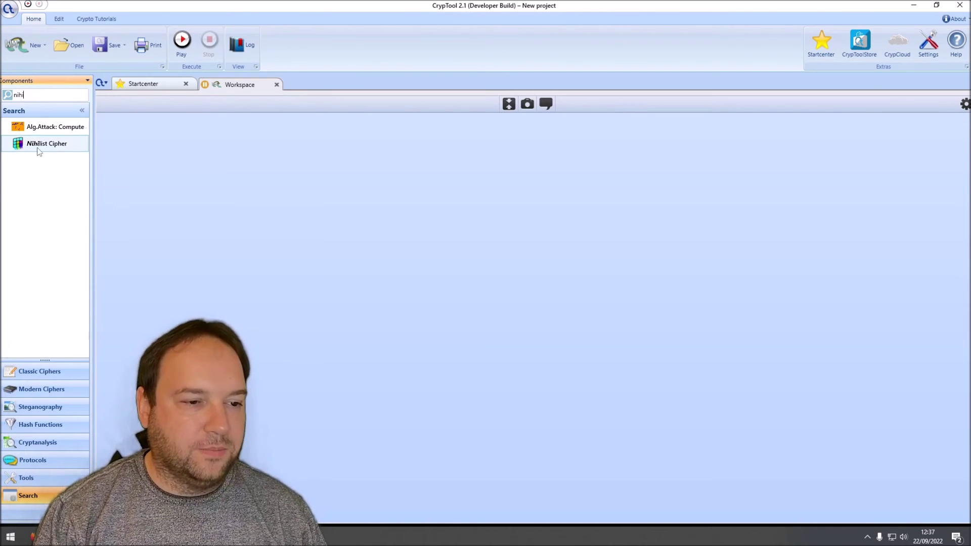
{"action": "left_click_drag", "start_coordinate": [39, 152], "coordinate": [318, 230]}
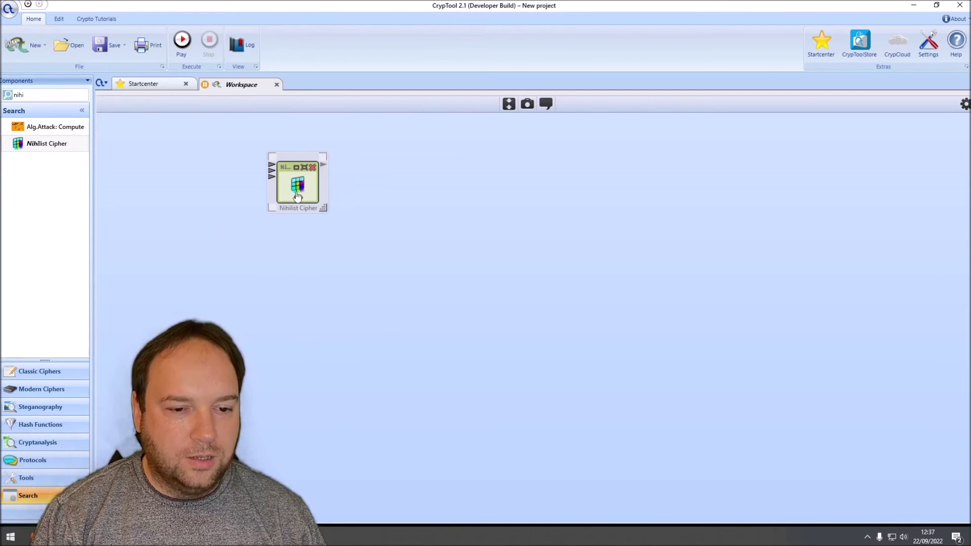
{"action": "mouse_move", "coordinate": [293, 179]}
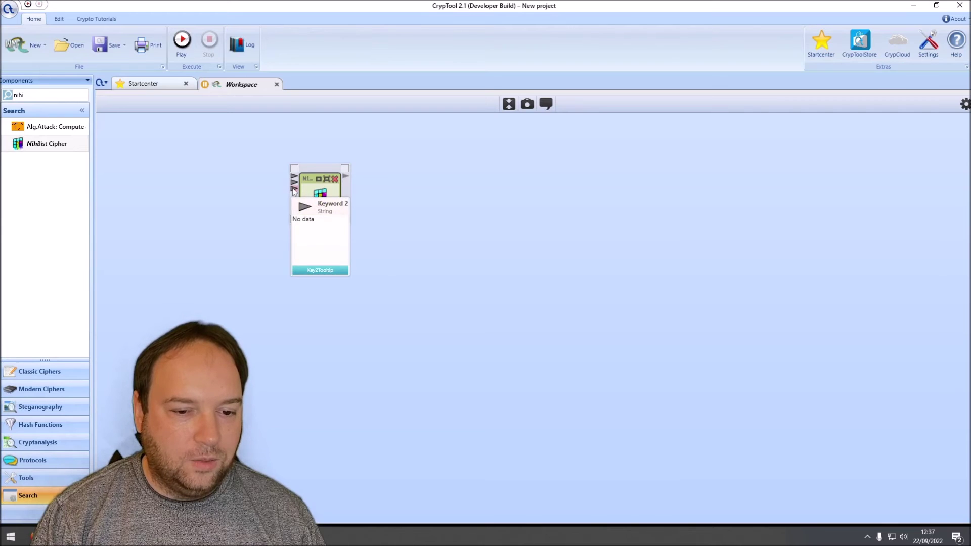
{"action": "mouse_move", "coordinate": [347, 178]}
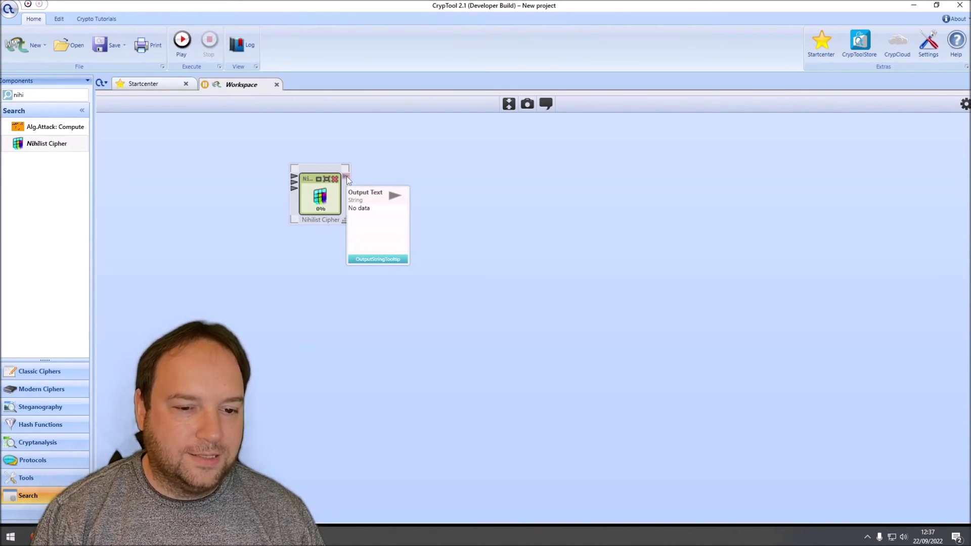
{"action": "left_click", "coordinate": [27, 94]}
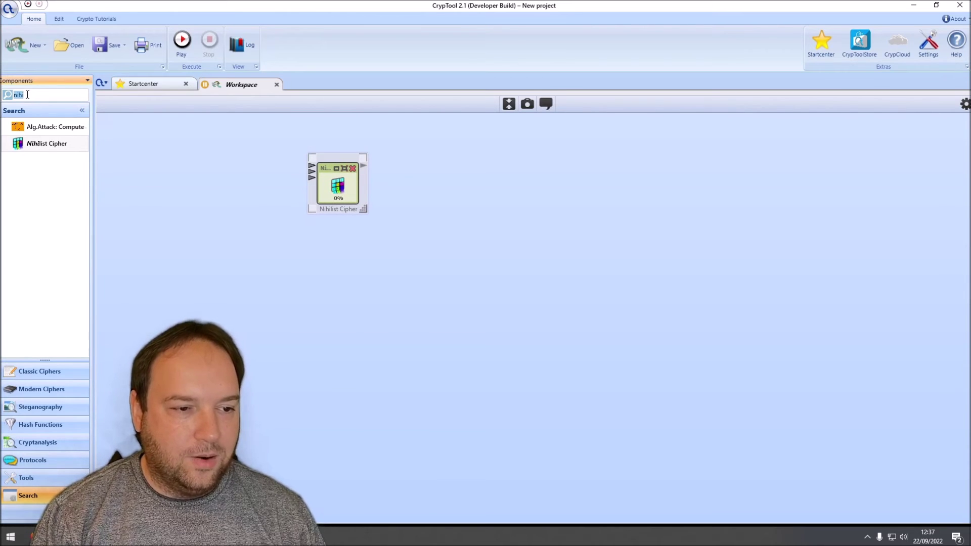
Step: Add an enlarged Text Input component named Plaintext
{"action": "type", "text": "text"}
{"action": "left_click_drag", "start_coordinate": [40, 127], "coordinate": [141, 122]}
{"action": "left_click_drag", "start_coordinate": [188, 174], "coordinate": [250, 197]}
{"action": "left_click_drag", "start_coordinate": [151, 197], "coordinate": [15, 194]}
{"action": "type", "text": "Plaintext"}
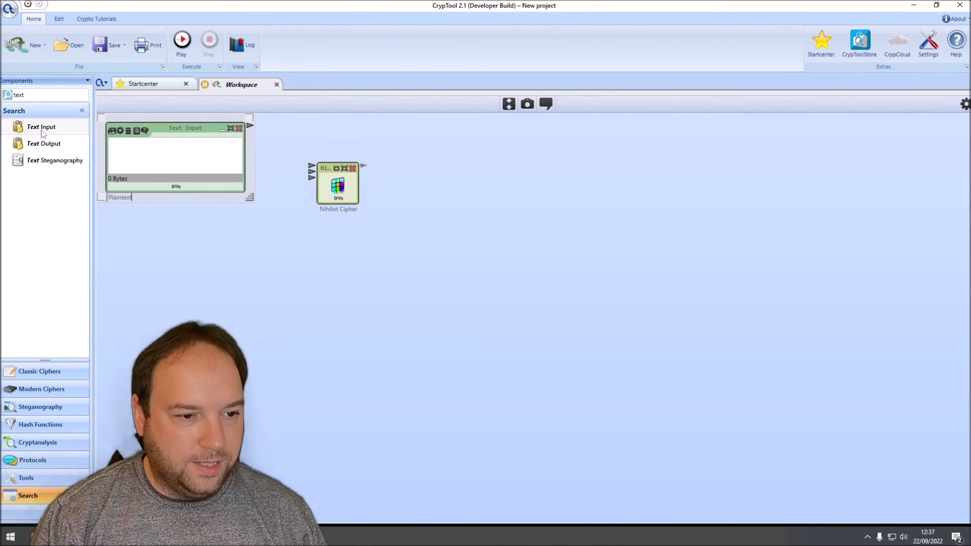
Step: Add Keyword 1 and Keyword 2 Text Inputs stacked below Plaintext
{"action": "left_click_drag", "start_coordinate": [43, 133], "coordinate": [142, 229]}
{"action": "left_click_drag", "start_coordinate": [147, 269], "coordinate": [43, 269]}
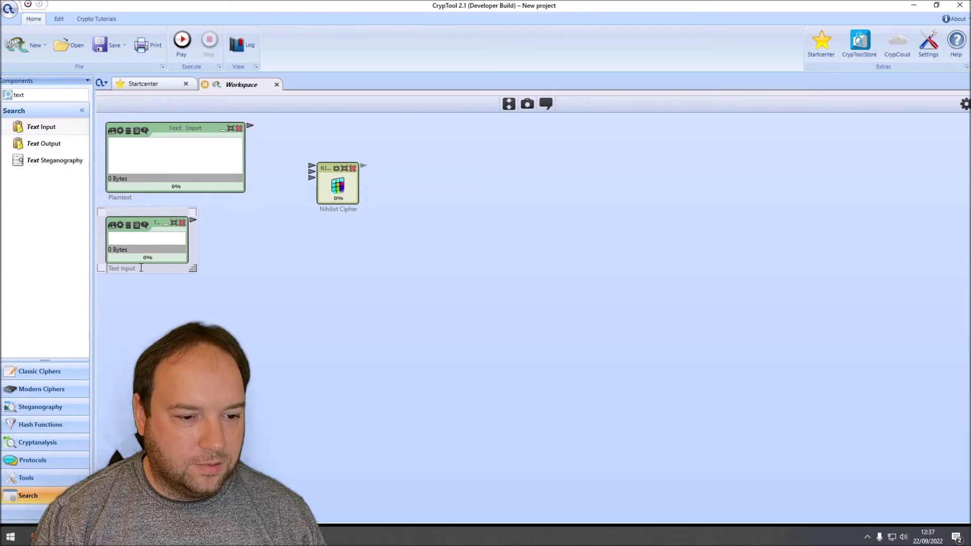
{"action": "type", "text": "Keyword 1"}
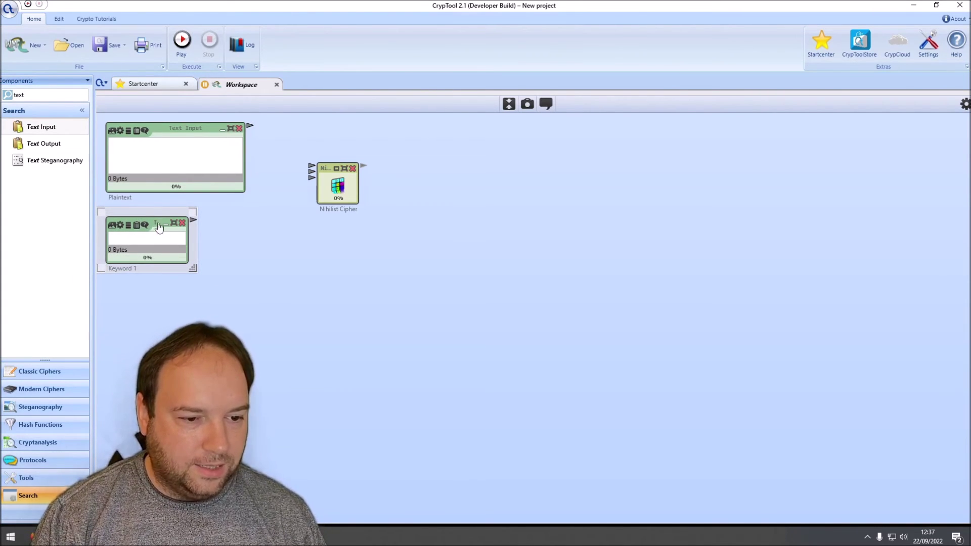
{"action": "key", "text": "ctrl+c"}
{"action": "key", "text": "ctrl+v"}
{"action": "left_click_drag", "start_coordinate": [208, 258], "coordinate": [144, 295]}
{"action": "left_click", "coordinate": [151, 230]}
{"action": "left_click_drag", "start_coordinate": [155, 229], "coordinate": [156, 216]}
{"action": "left_click", "coordinate": [242, 310]}
{"action": "left_click", "coordinate": [141, 322]}
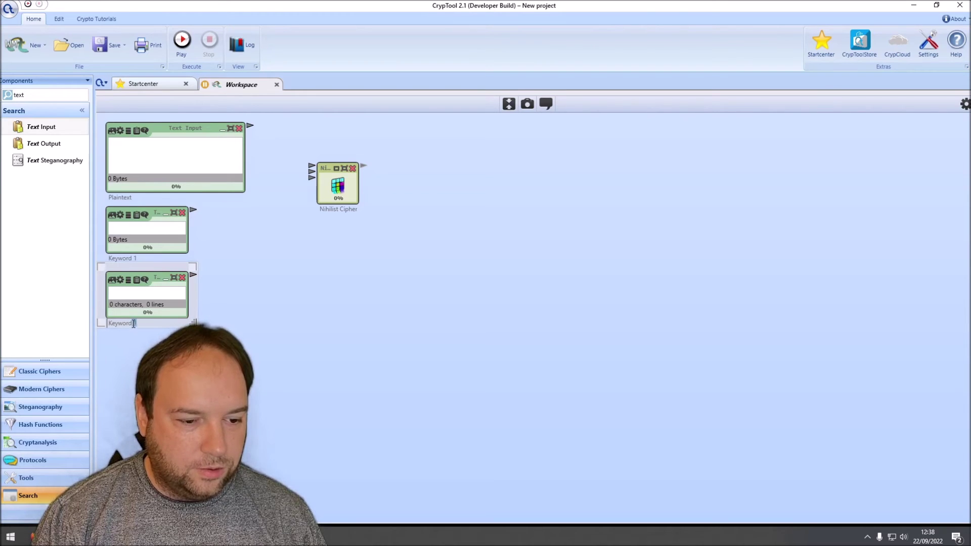
Step: Connect Plaintext, Keyword 1 and Keyword 2 to the Nihilist Cipher inputs
{"action": "left_click_drag", "start_coordinate": [314, 183], "coordinate": [321, 144]}
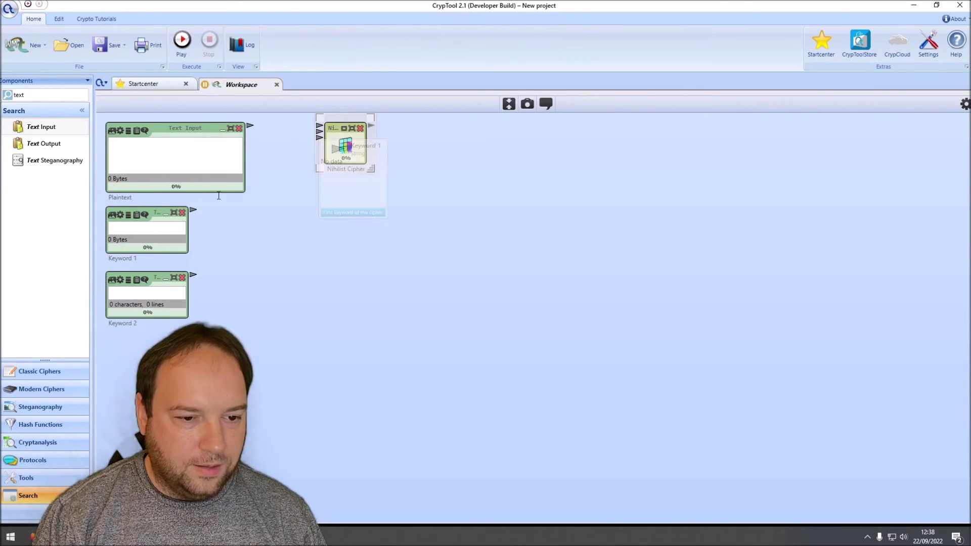
{"action": "left_click_drag", "start_coordinate": [250, 125], "coordinate": [320, 127]}
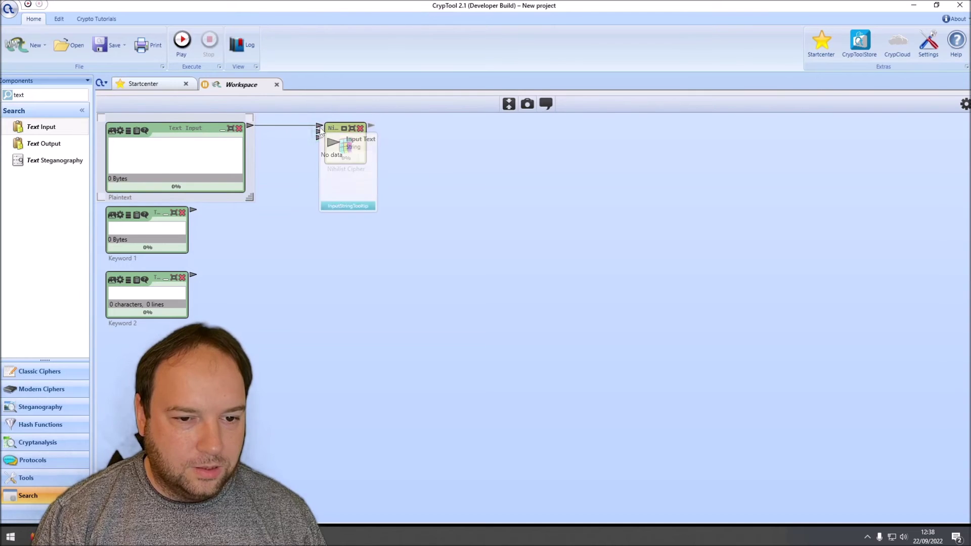
{"action": "left_click_drag", "start_coordinate": [193, 209], "coordinate": [318, 132]}
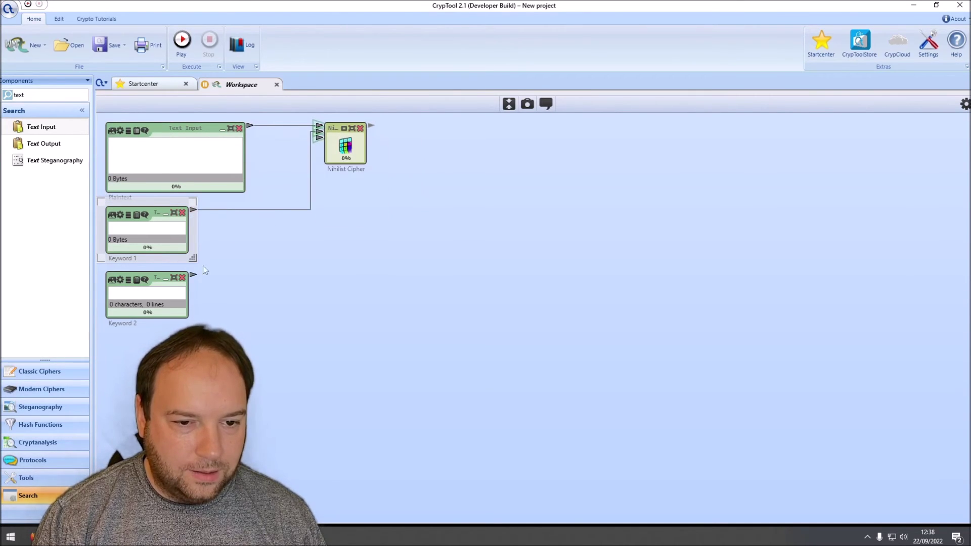
{"action": "left_click_drag", "start_coordinate": [193, 275], "coordinate": [320, 137]}
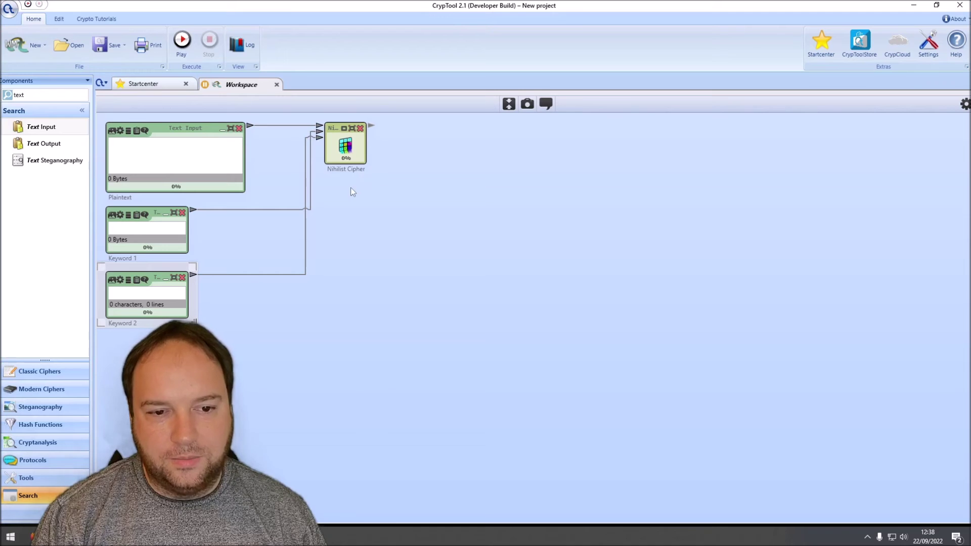
Step: Duplicate the Nihilist Cipher and feed the first cipher's output into the copy
{"action": "left_click", "coordinate": [344, 144]}
{"action": "key", "text": "ctrl+c"}
{"action": "key", "text": "ctrl+v"}
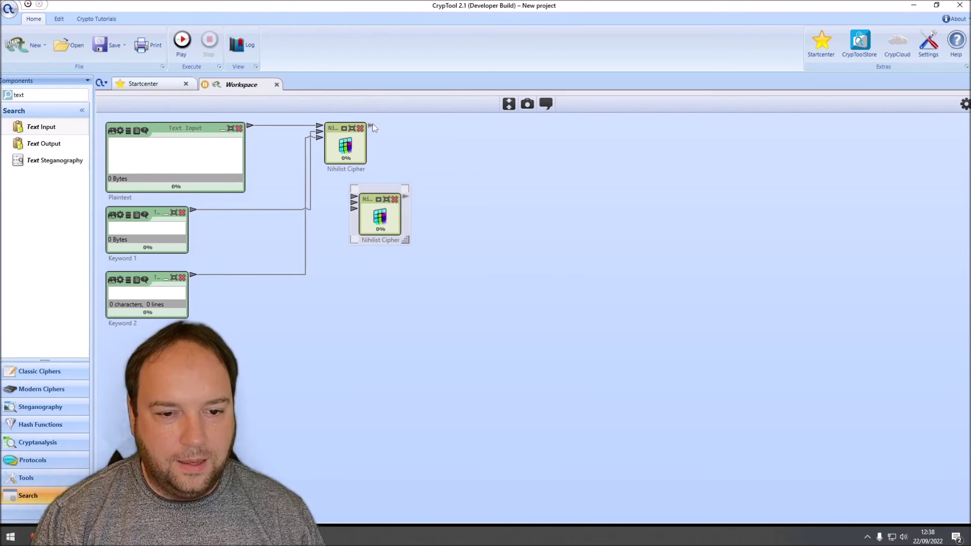
{"action": "left_click_drag", "start_coordinate": [372, 125], "coordinate": [352, 198]}
Step: Add a Text Output beside the top cipher, sized to match Plaintext's width and height
{"action": "left_click_drag", "start_coordinate": [43, 143], "coordinate": [465, 138]}
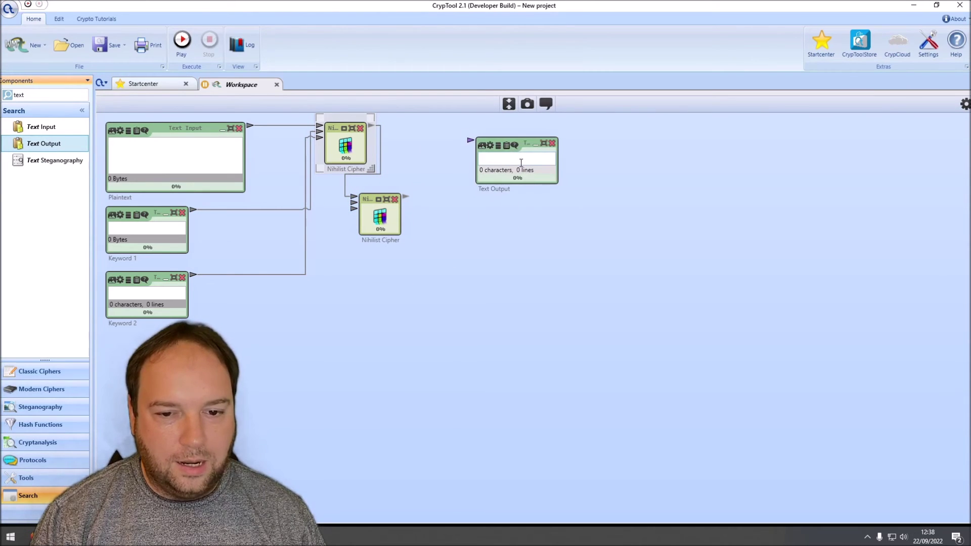
{"action": "left_click_drag", "start_coordinate": [527, 151], "coordinate": [509, 138]}
{"action": "left_click", "coordinate": [197, 134], "text": "ctrl"}
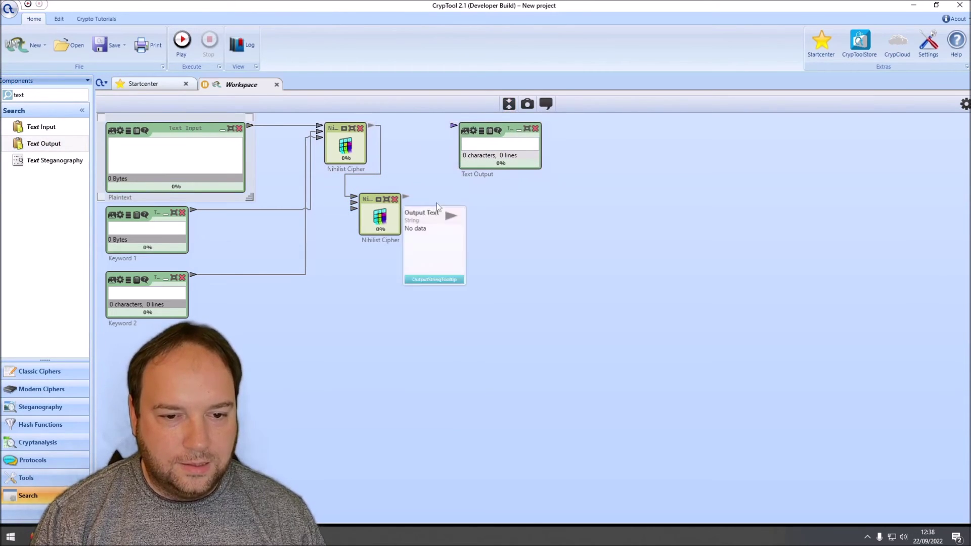
{"action": "right_click", "coordinate": [528, 236]}
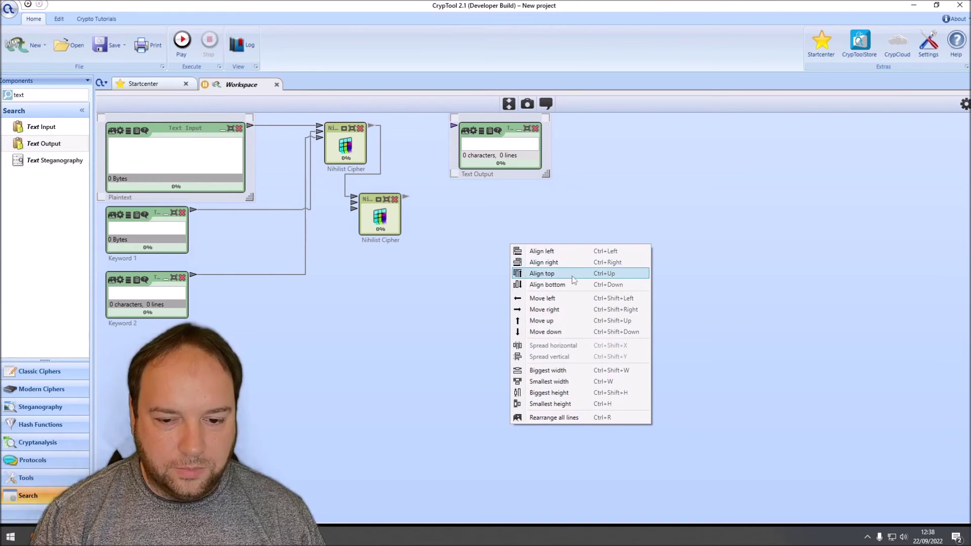
{"action": "left_click", "coordinate": [567, 371]}
{"action": "right_click", "coordinate": [540, 242]}
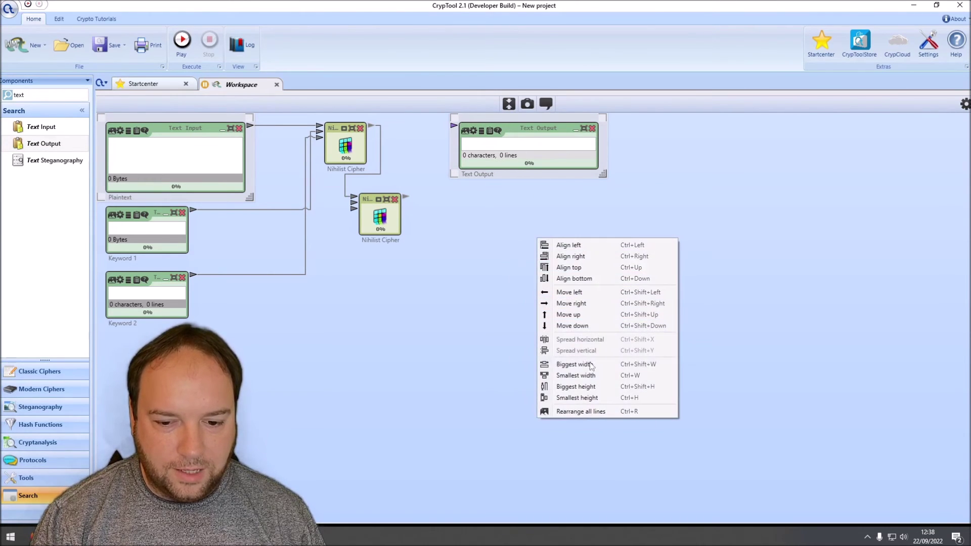
{"action": "left_click", "coordinate": [553, 386]}
{"action": "left_click", "coordinate": [538, 261]}
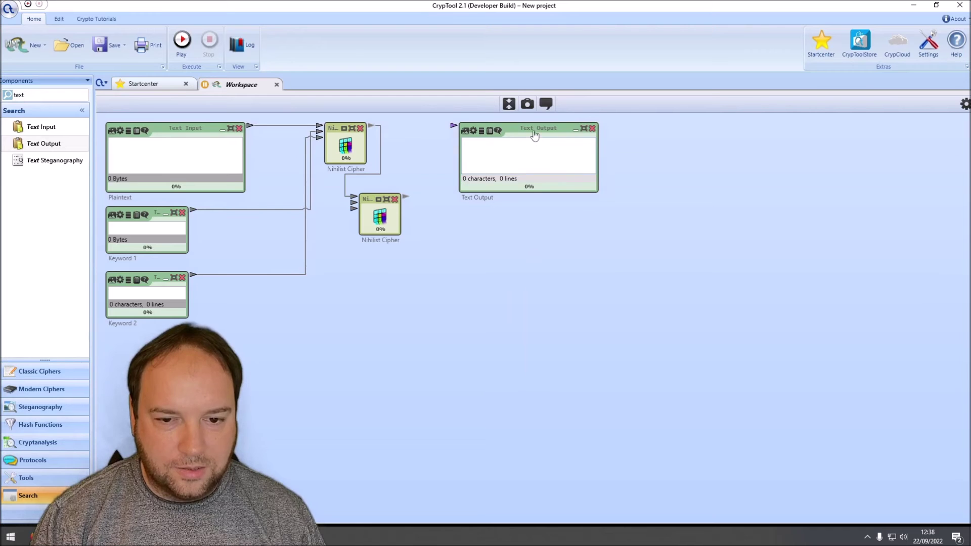
{"action": "left_click_drag", "start_coordinate": [535, 135], "coordinate": [525, 135]}
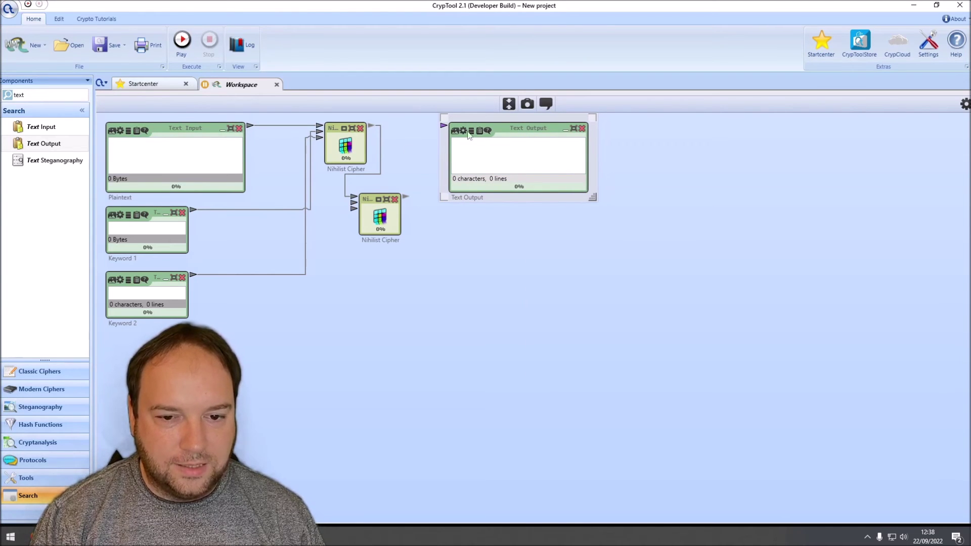
Step: Connect the top cipher's output to the Text Output and label it Ciphertext
{"action": "left_click_drag", "start_coordinate": [371, 124], "coordinate": [443, 125]}
{"action": "double_click", "coordinate": [462, 197]}
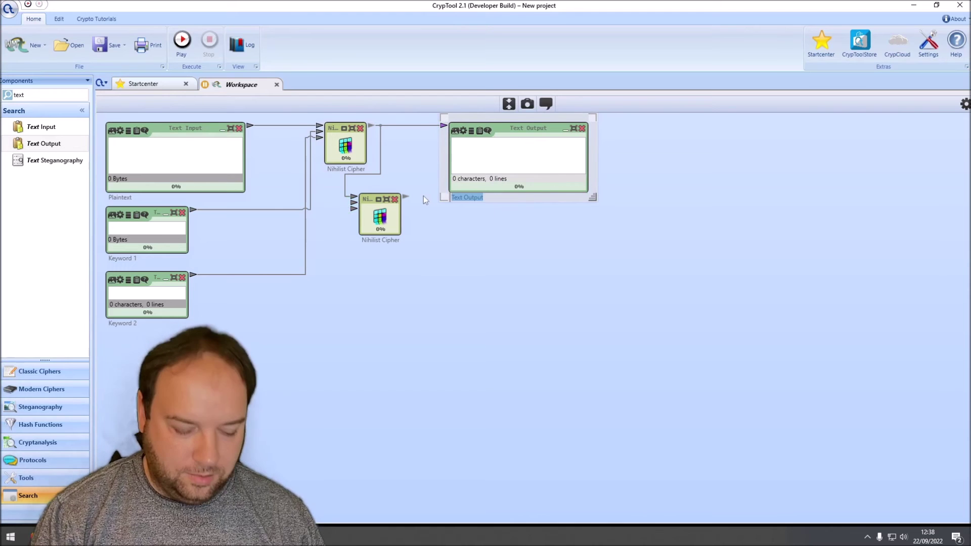
{"action": "type", "text": "Ciphertext"}
{"action": "left_click", "coordinate": [513, 137]}
Step: Add a 'Decrypted plaintext' output on the lower cipher and wire both keywords into it
{"action": "key", "text": "ctrl+c"}
{"action": "key", "text": "ctrl+v"}
{"action": "left_click_drag", "start_coordinate": [553, 156], "coordinate": [529, 229]}
{"action": "left_click_drag", "start_coordinate": [408, 195], "coordinate": [478, 251]}
{"action": "left_click", "coordinate": [479, 292]}
{"action": "left_click", "coordinate": [479, 291]}
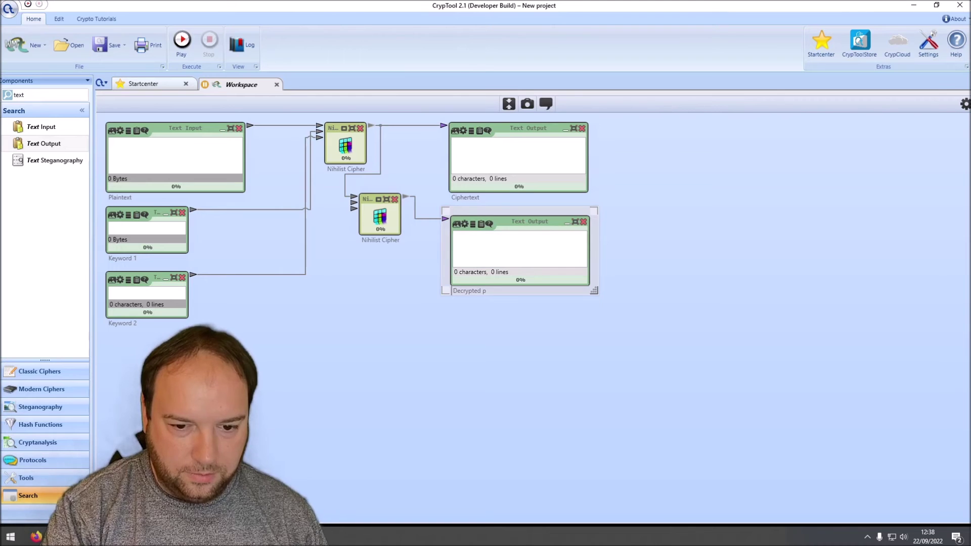
{"action": "type", "text": "Decrypted plaintext"}
{"action": "left_click_drag", "start_coordinate": [193, 209], "coordinate": [356, 205]}
{"action": "left_click_drag", "start_coordinate": [193, 275], "coordinate": [352, 209]}
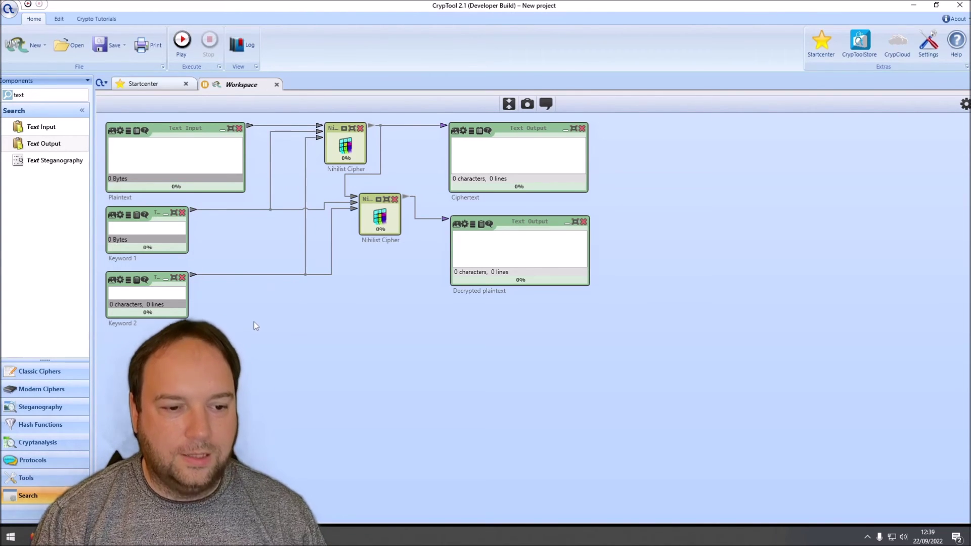
Step: Enter SECRET in Keyword 1 and KEYWORD in Keyword 2, then clear the component search
{"action": "left_click", "coordinate": [147, 227]}
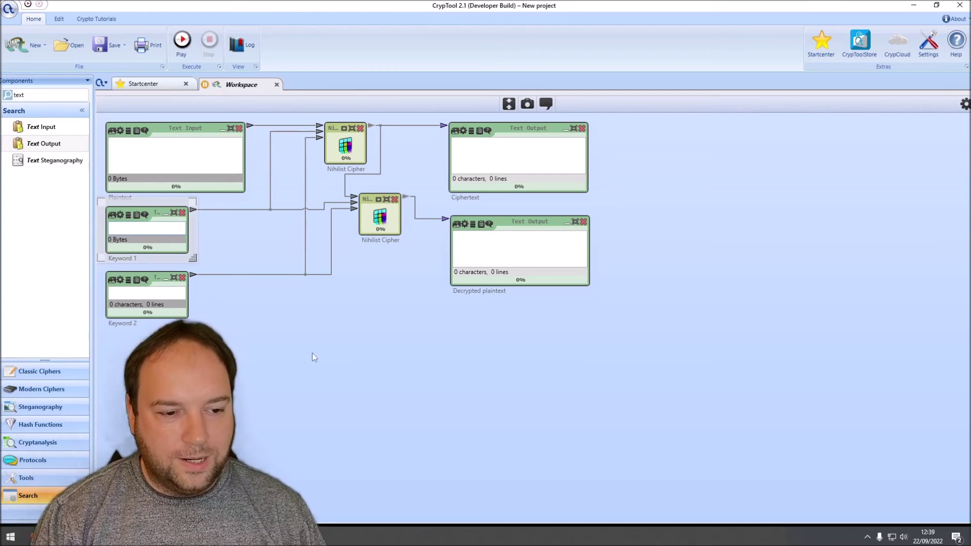
{"action": "type", "text": "SECRET"}
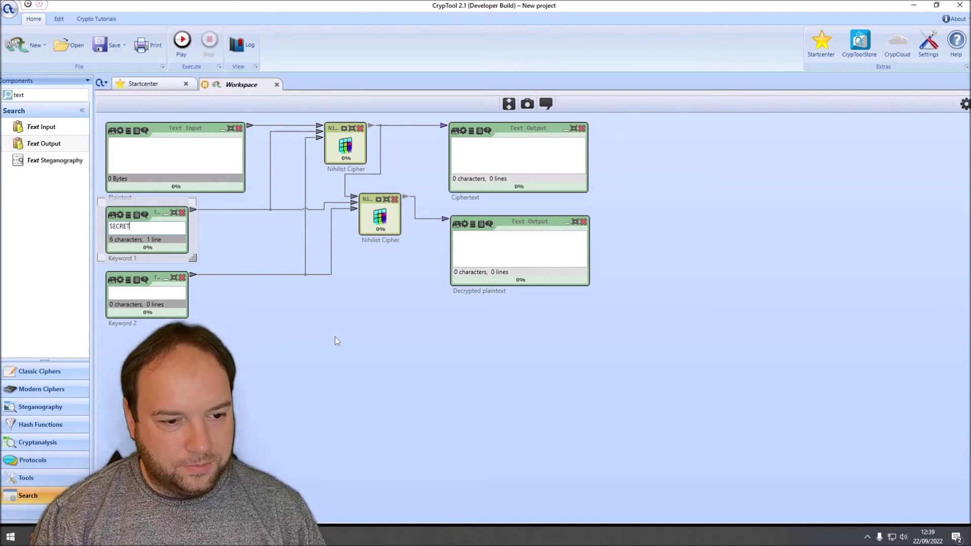
{"action": "left_click", "coordinate": [151, 293]}
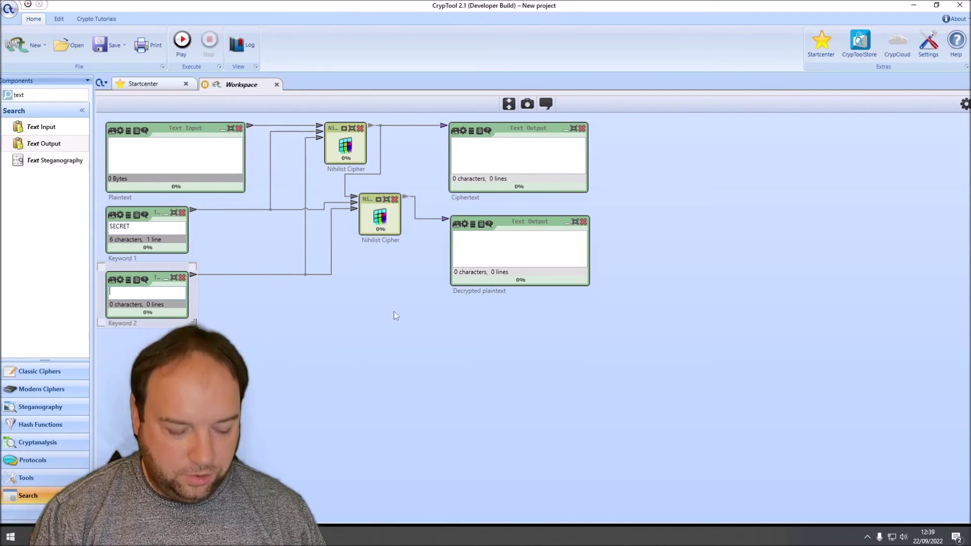
{"action": "type", "text": "KEYWORD"}
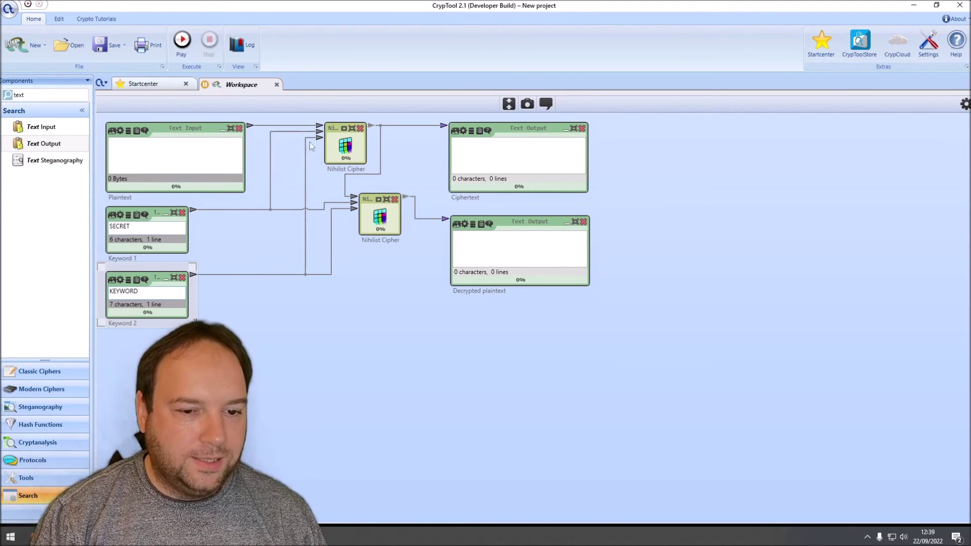
{"action": "left_click", "coordinate": [126, 227]}
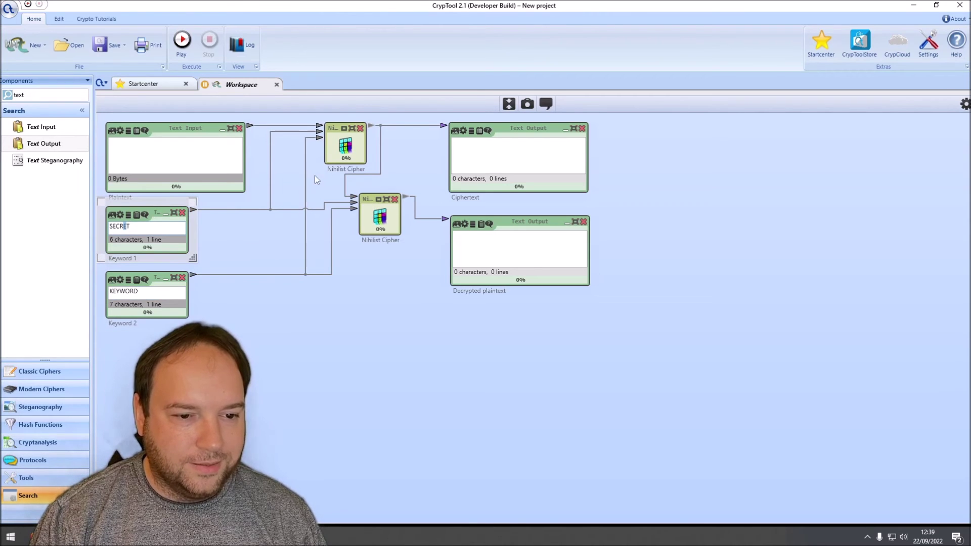
{"action": "left_click", "coordinate": [224, 225]}
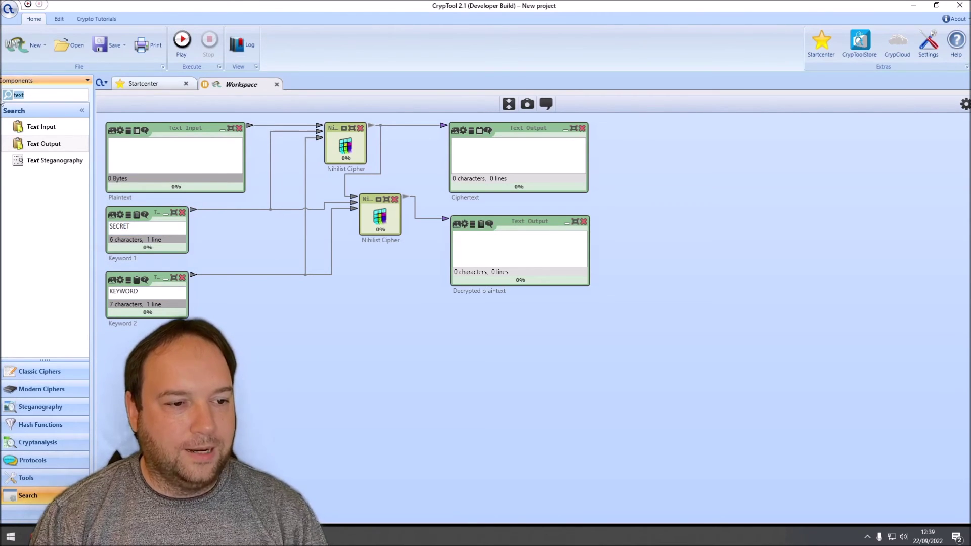
{"action": "left_click", "coordinate": [338, 150]}
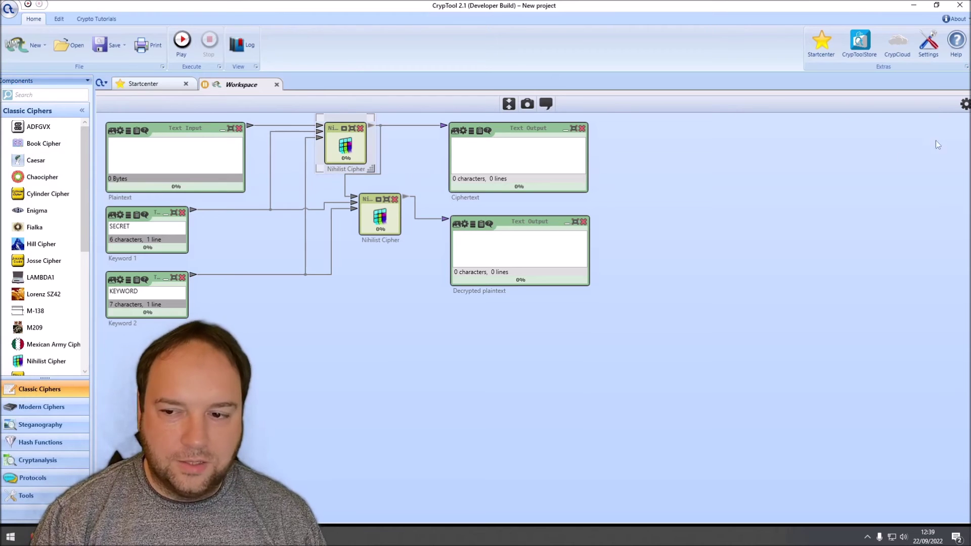
Step: Change the lower Nihilist Cipher's Action setting from Encrypt to Decrypt
{"action": "left_click", "coordinate": [964, 106]}
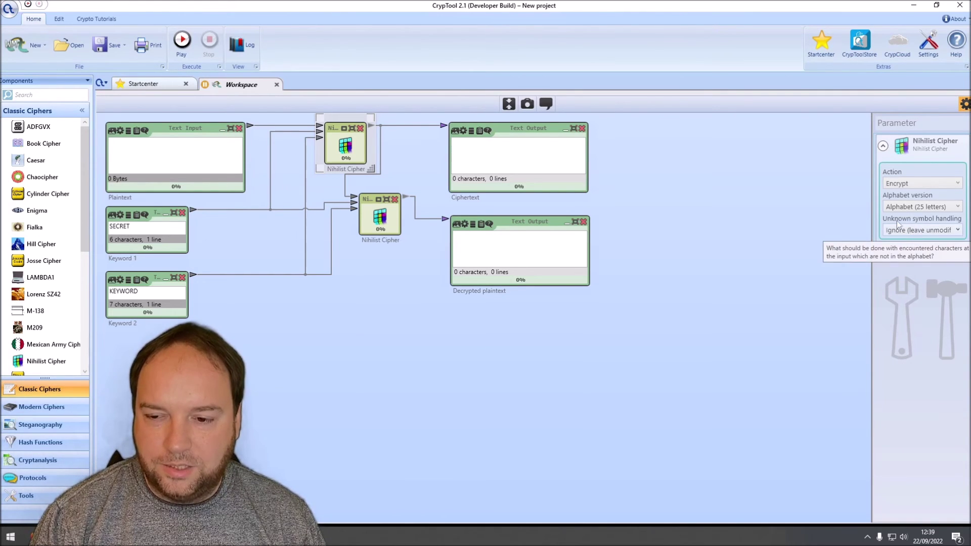
{"action": "left_click", "coordinate": [384, 218]}
{"action": "left_click", "coordinate": [905, 183]}
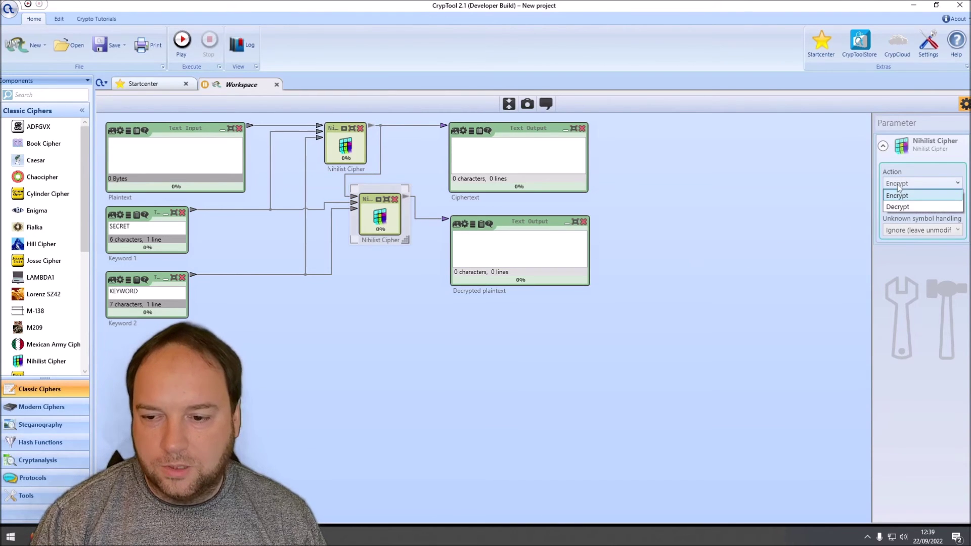
{"action": "left_click", "coordinate": [898, 207]}
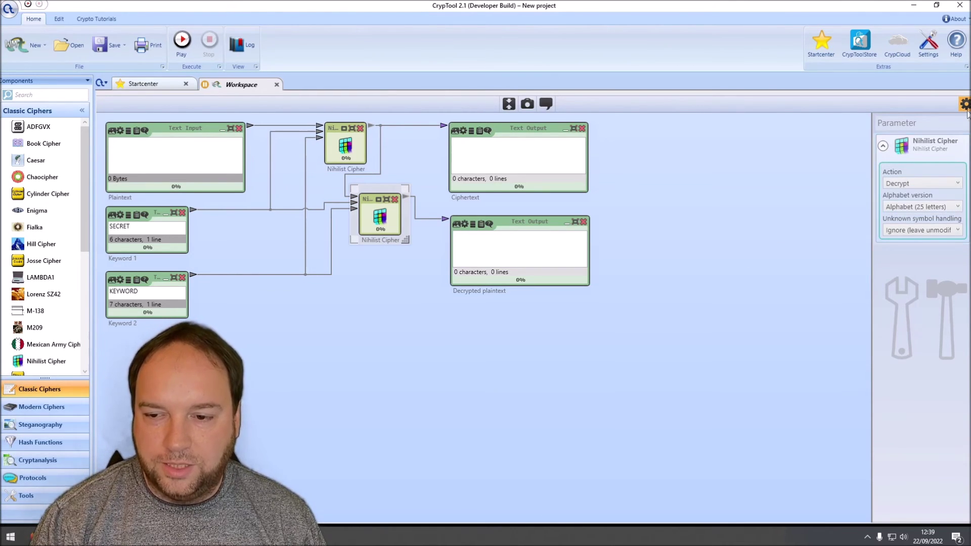
{"action": "scroll", "coordinate": [339, 383], "scroll_direction": "up", "scroll_amount": 5}
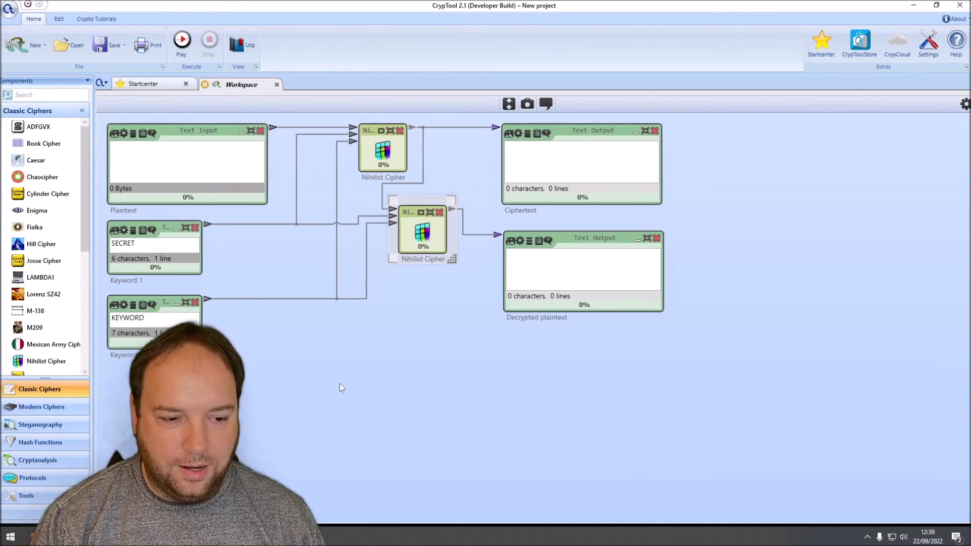
{"action": "left_click", "coordinate": [162, 160]}
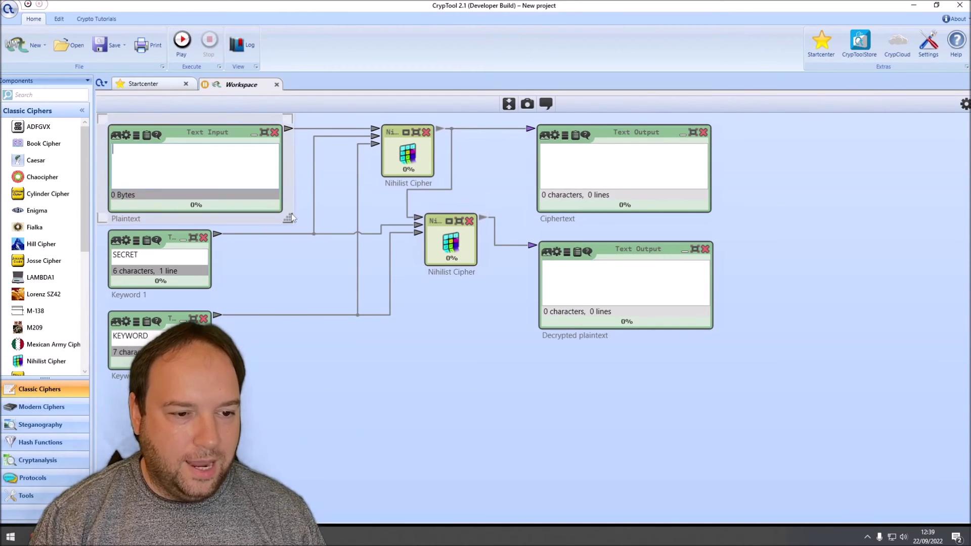
Step: Enter 'HELLO WORLD THIS IS A TEST OF THE NEW NIHILIST CIPHER COMPONENT' plus a lowercase second line
{"action": "type", "text": "HELL"}
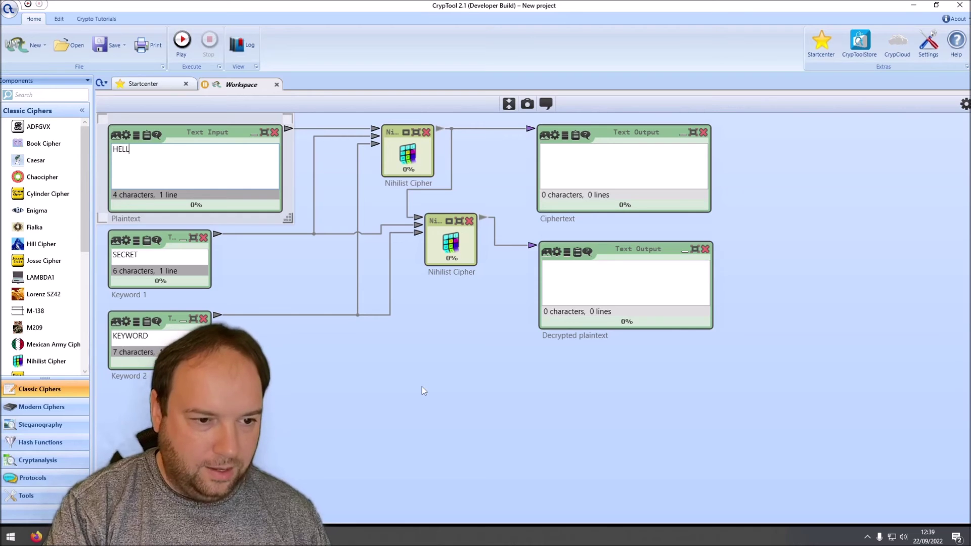
{"action": "type", "text": "O WORLD THIS IS "}
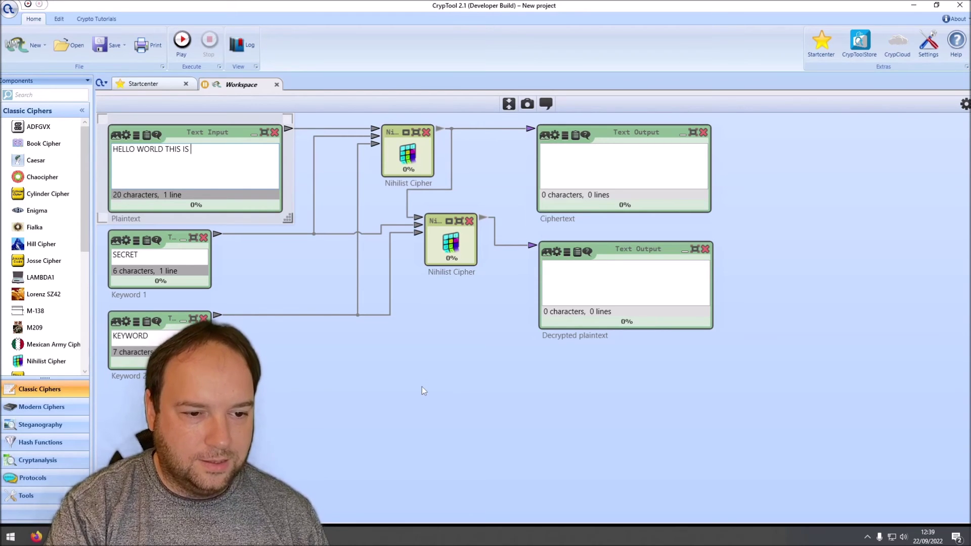
{"action": "type", "text": "A TEST OF THE "}
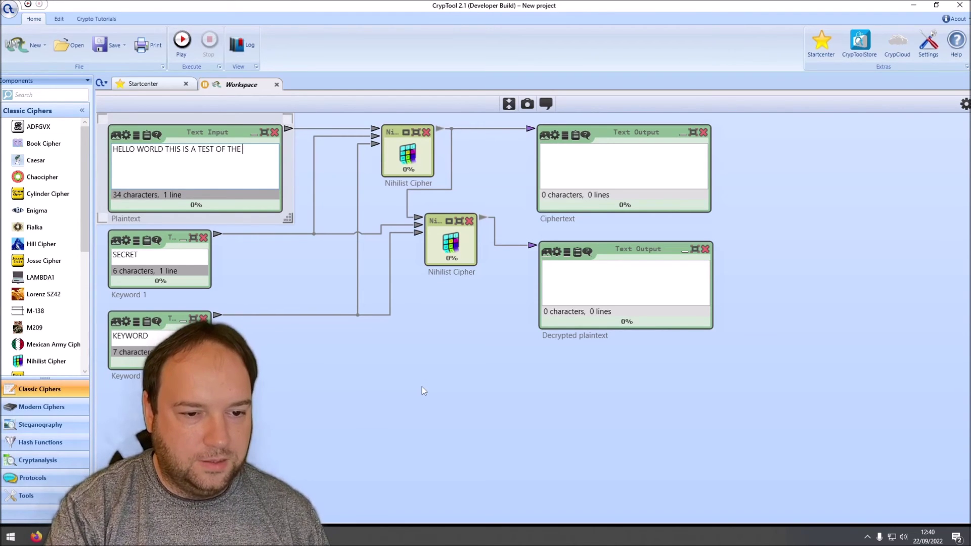
{"action": "type", "text": "NEW NIHILIST CI"}
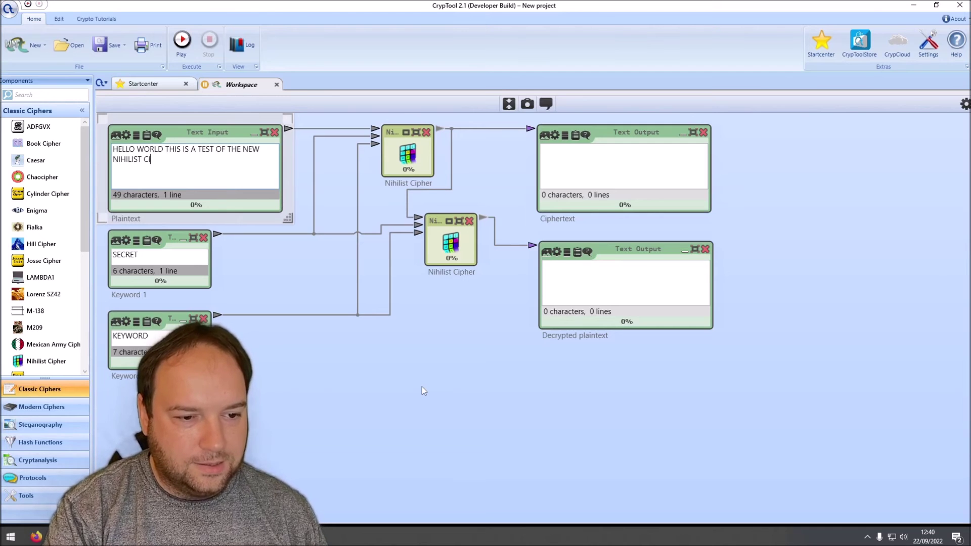
{"action": "type", "text": "PHER COMPON"}
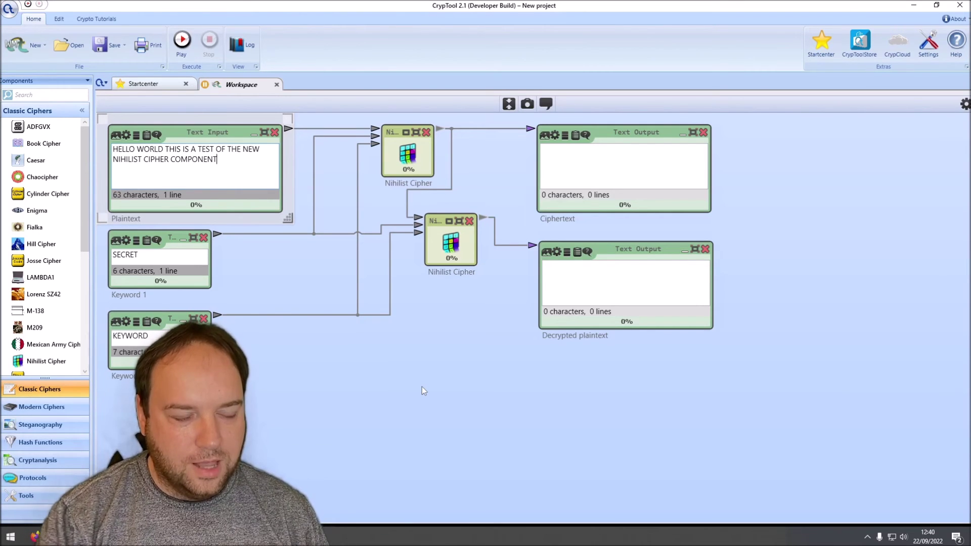
{"action": "type", "text": "ENT"}
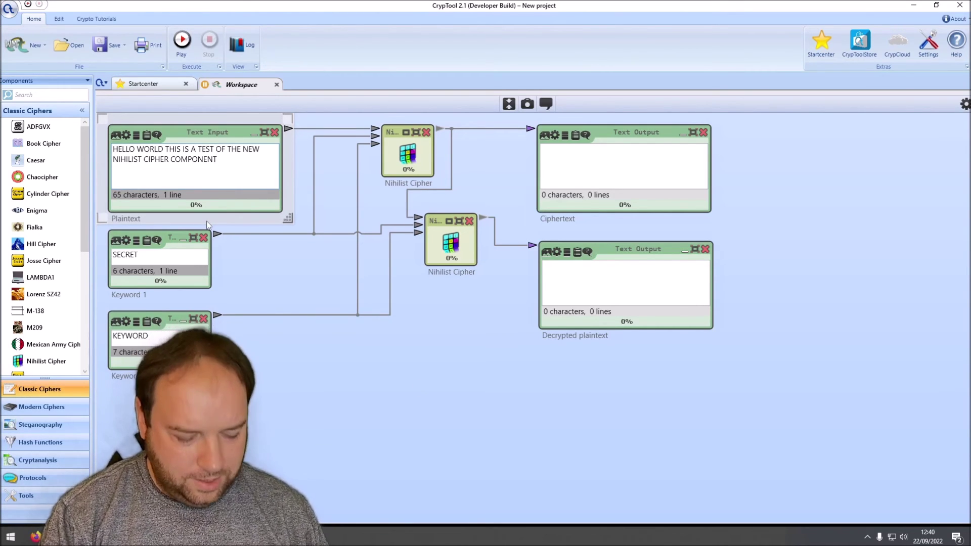
{"action": "key", "text": "Return"}
{"action": "type", "text": "this is a test of lower case"}
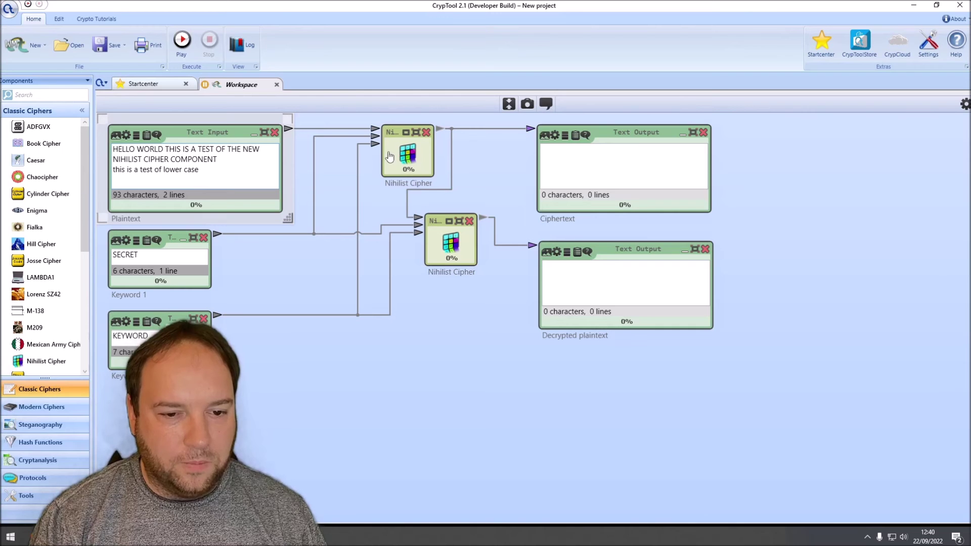
{"action": "left_click", "coordinate": [298, 163]}
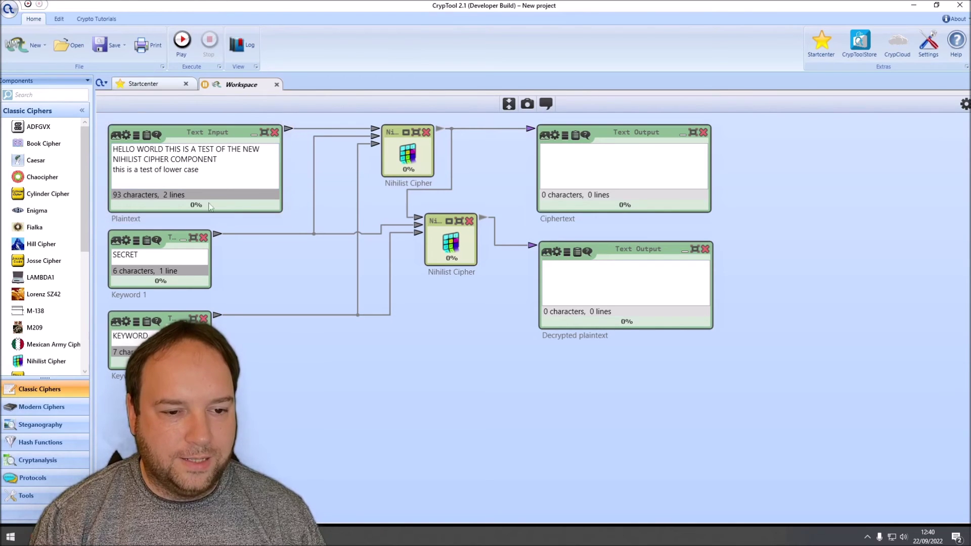
{"action": "left_click", "coordinate": [228, 179]}
{"action": "key", "text": "ctrl+a"}
{"action": "left_click", "coordinate": [302, 169]}
{"action": "left_click_drag", "start_coordinate": [213, 167], "coordinate": [112, 146]}
Step: Run the workflow and inspect the numeric ciphertext
{"action": "left_click", "coordinate": [306, 168]}
{"action": "left_click", "coordinate": [185, 55]}
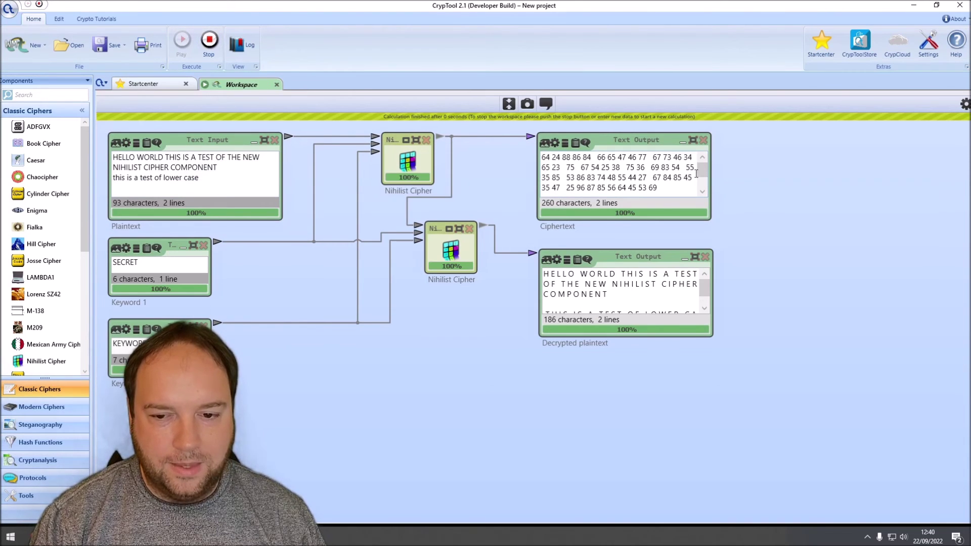
{"action": "left_click_drag", "start_coordinate": [543, 158], "coordinate": [667, 196]}
{"action": "scroll", "coordinate": [705, 168], "scroll_direction": "up", "scroll_amount": 1}
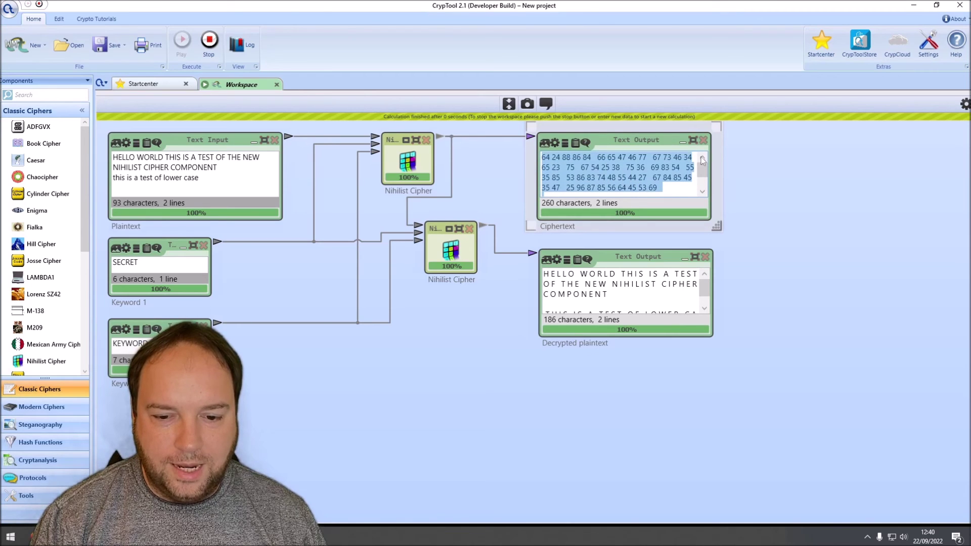
{"action": "left_click", "coordinate": [559, 160]}
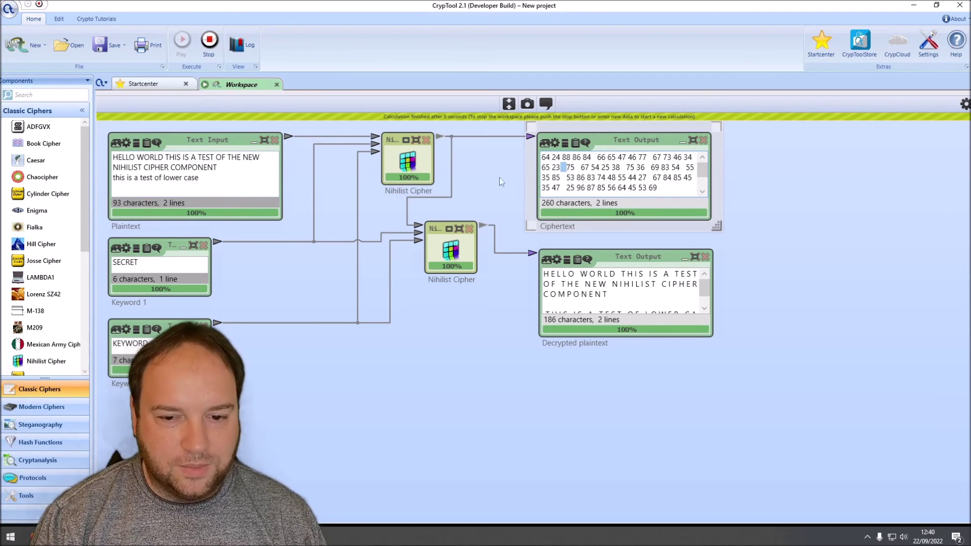
Step: Stop, give both output boxes the same widest width, and run again
{"action": "left_click_drag", "start_coordinate": [723, 341], "coordinate": [868, 344]}
{"action": "right_click", "coordinate": [826, 166]}
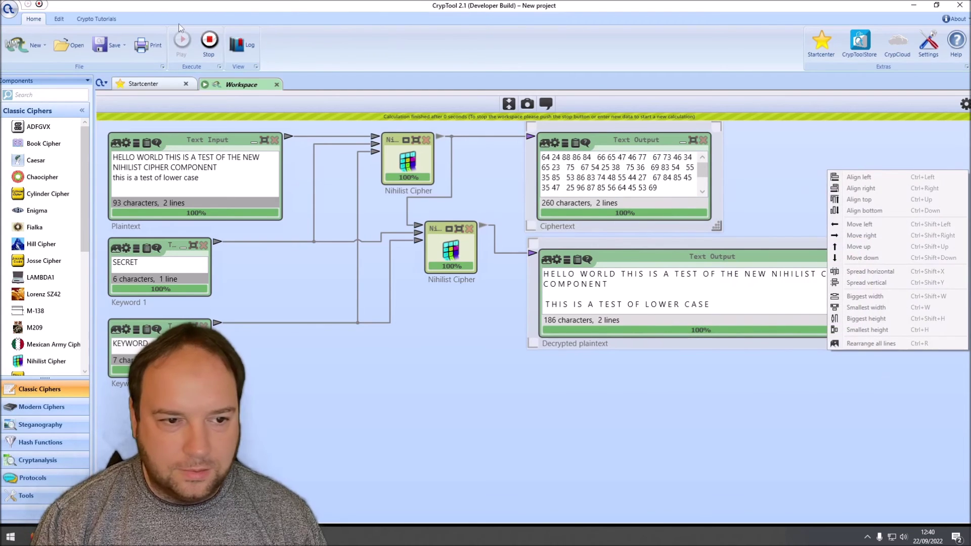
{"action": "left_click", "coordinate": [210, 45]}
{"action": "right_click", "coordinate": [780, 154]}
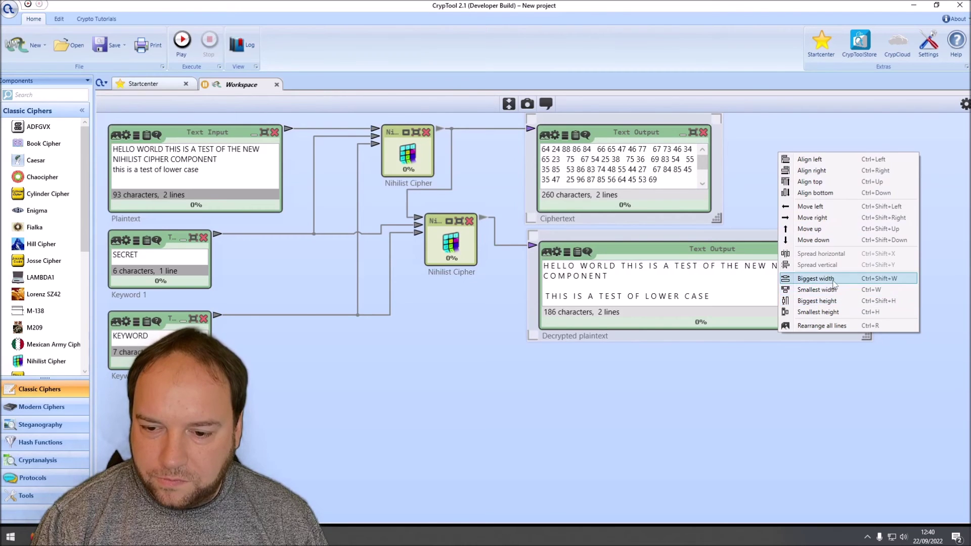
{"action": "left_click", "coordinate": [835, 279]}
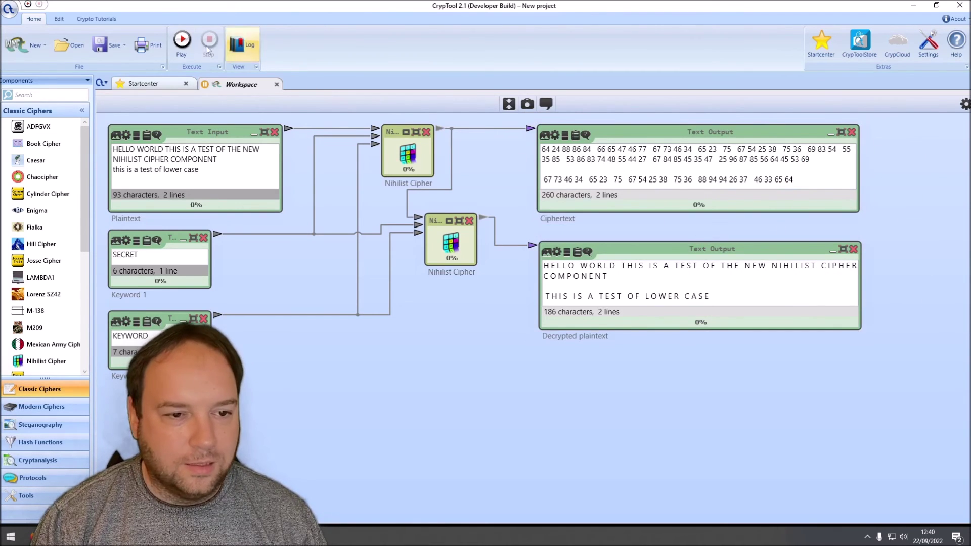
{"action": "left_click", "coordinate": [182, 40]}
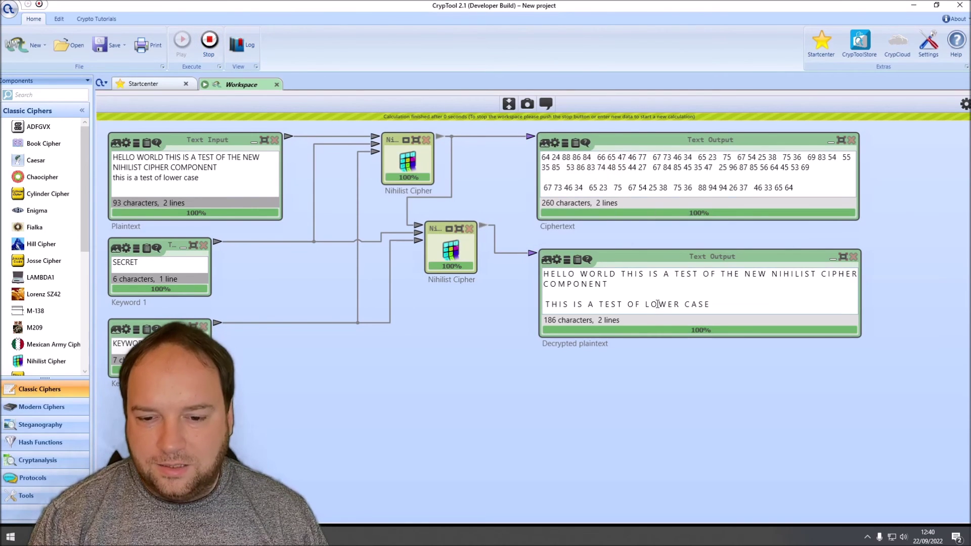
Step: Set Unknown symbol handling to Remove on both the encrypting and decrypting ciphers
{"action": "left_click", "coordinate": [218, 50]}
{"action": "left_click", "coordinate": [392, 155]}
{"action": "left_click", "coordinate": [965, 105]}
{"action": "left_click", "coordinate": [910, 234]}
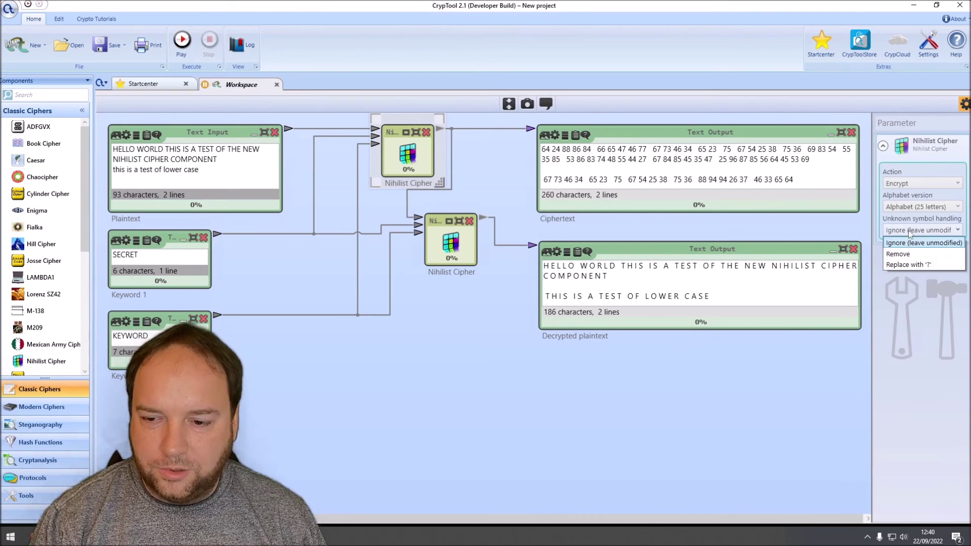
{"action": "left_click", "coordinate": [909, 253]}
{"action": "left_click", "coordinate": [448, 247]}
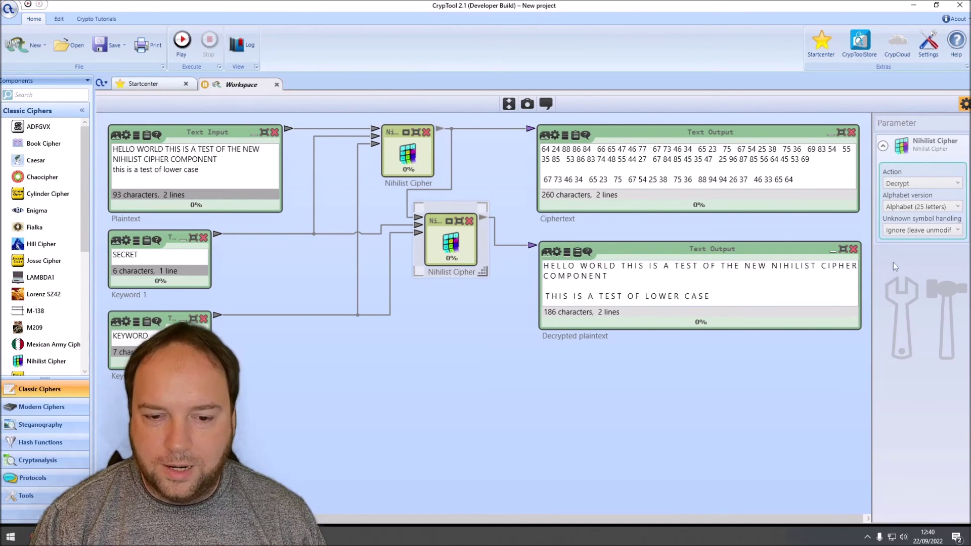
{"action": "left_click", "coordinate": [920, 230]}
{"action": "left_click", "coordinate": [899, 254]}
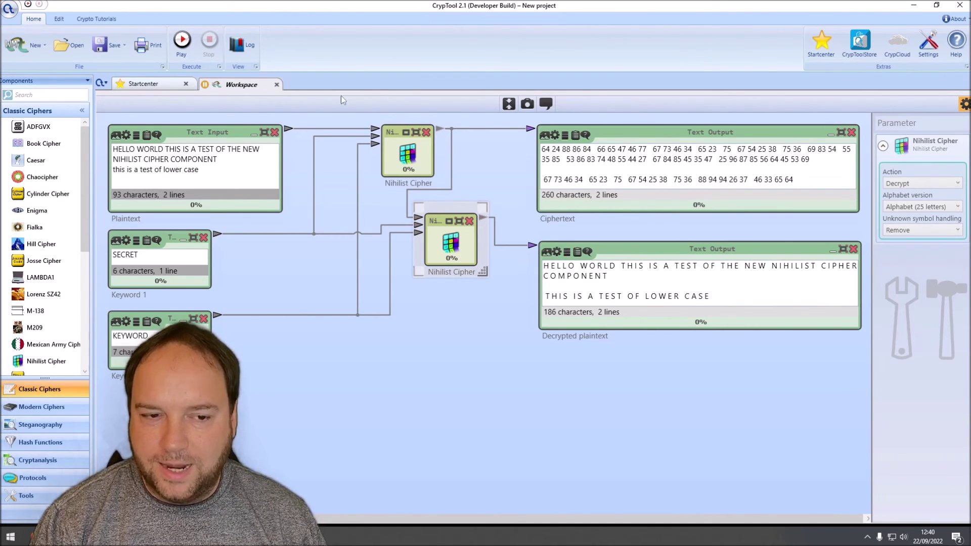
Step: Rerun the workflow, check the space-free decrypted plaintext, then stop
{"action": "left_click", "coordinate": [181, 40]}
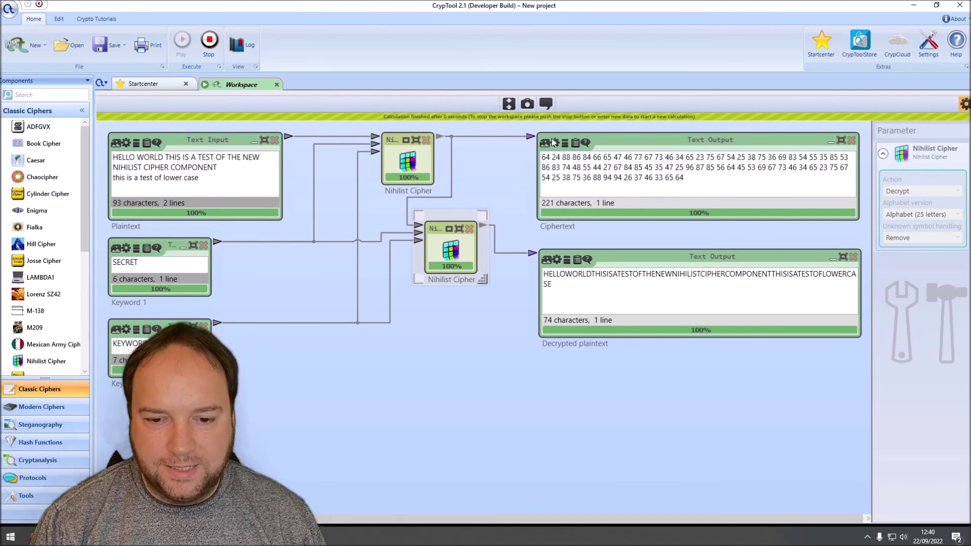
{"action": "double_click", "coordinate": [587, 289]}
{"action": "left_click", "coordinate": [475, 300]}
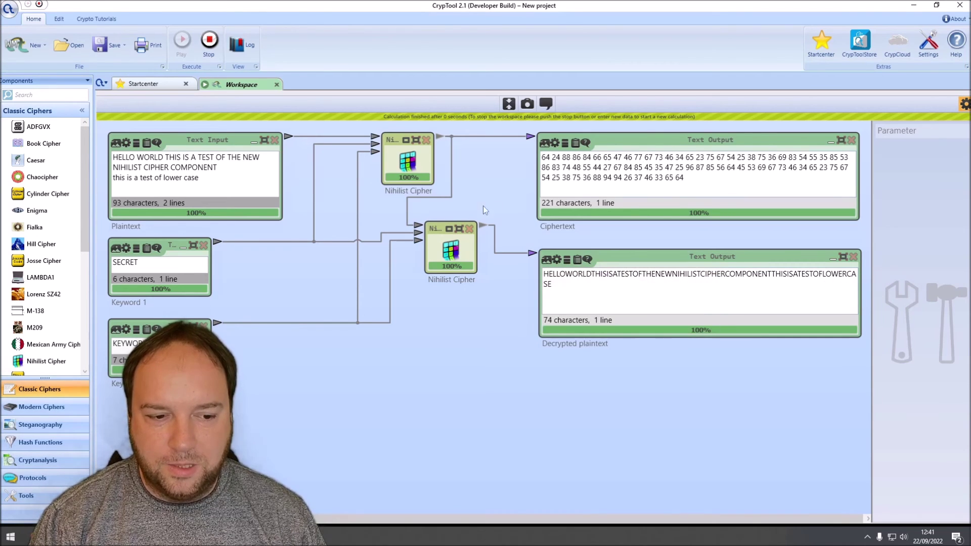
{"action": "left_click", "coordinate": [209, 40]}
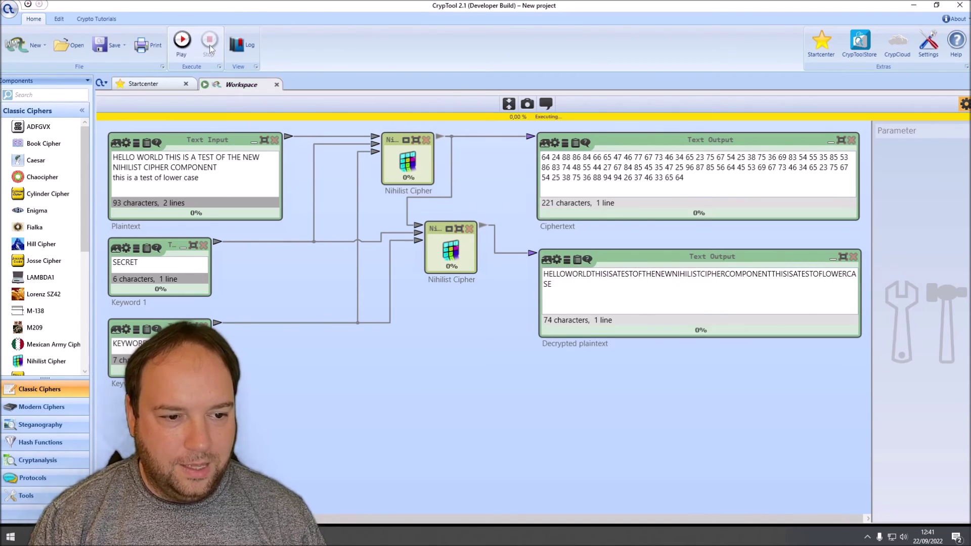
Step: Set Alphabet version to '26 letters and digits' on both Nihilist Ciphers
{"action": "left_click", "coordinate": [406, 166]}
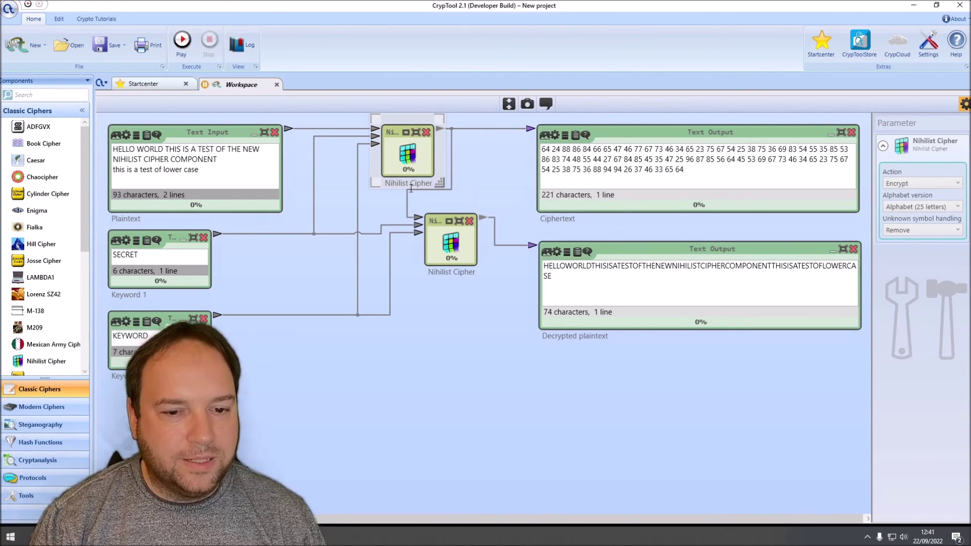
{"action": "left_click", "coordinate": [912, 208]}
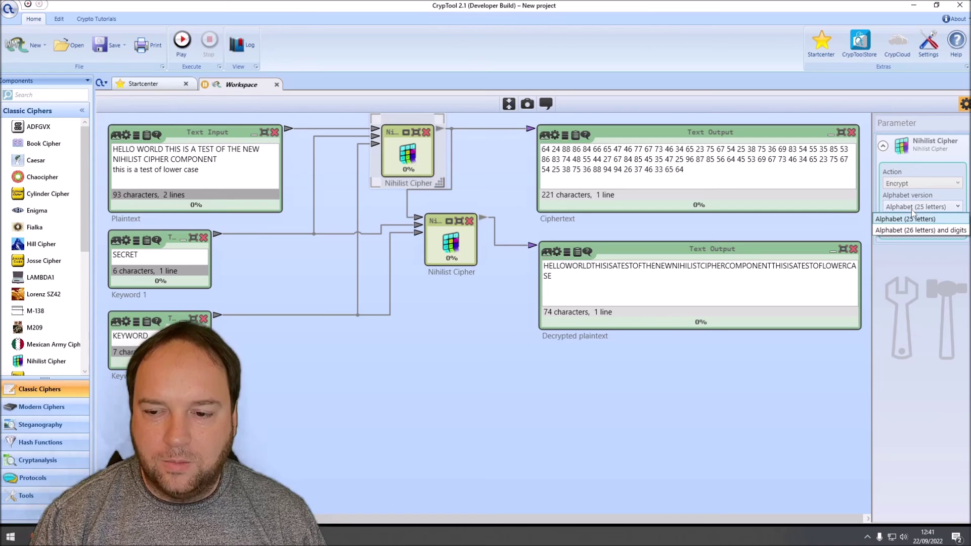
{"action": "left_click", "coordinate": [896, 232]}
{"action": "left_click", "coordinate": [450, 243]}
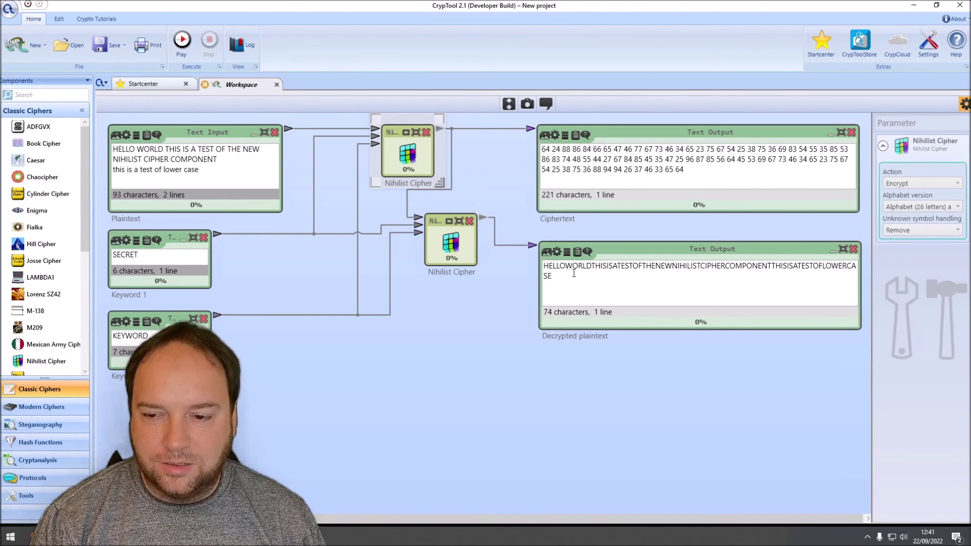
{"action": "left_click", "coordinate": [917, 207]}
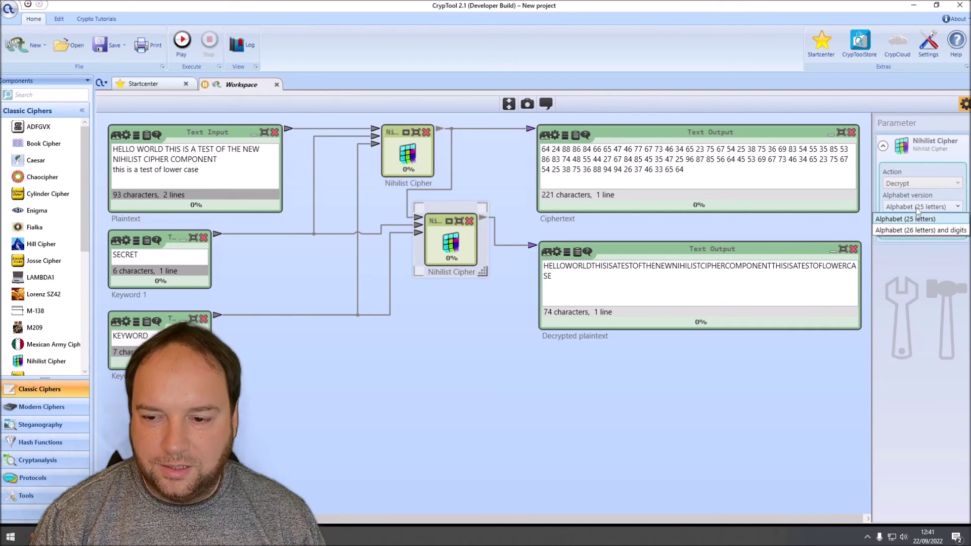
{"action": "left_click", "coordinate": [905, 230]}
Step: Change the plaintext to HELLO WORLD IJ 12345 and run the workflow
{"action": "left_click_drag", "start_coordinate": [230, 171], "coordinate": [170, 150]}
{"action": "type", "text": "12345"}
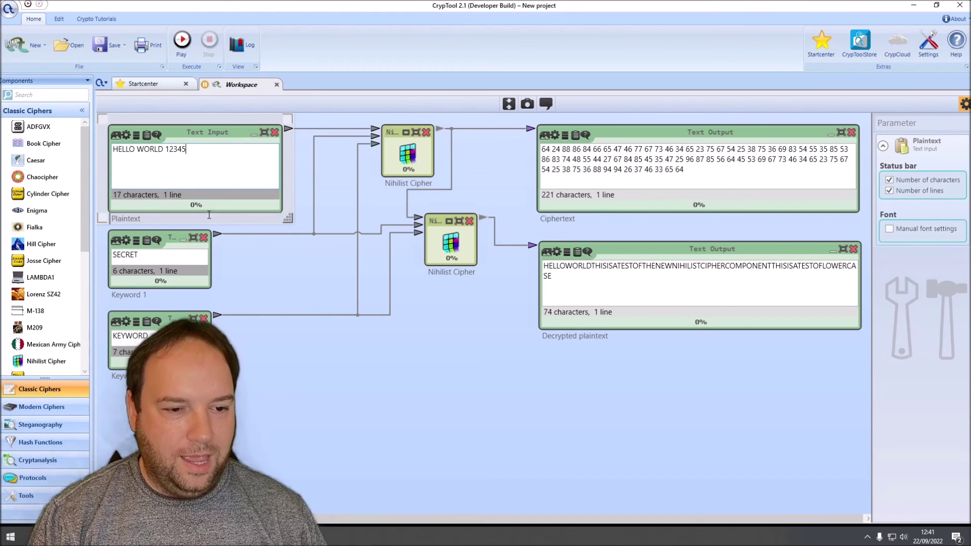
{"action": "left_click", "coordinate": [336, 187]}
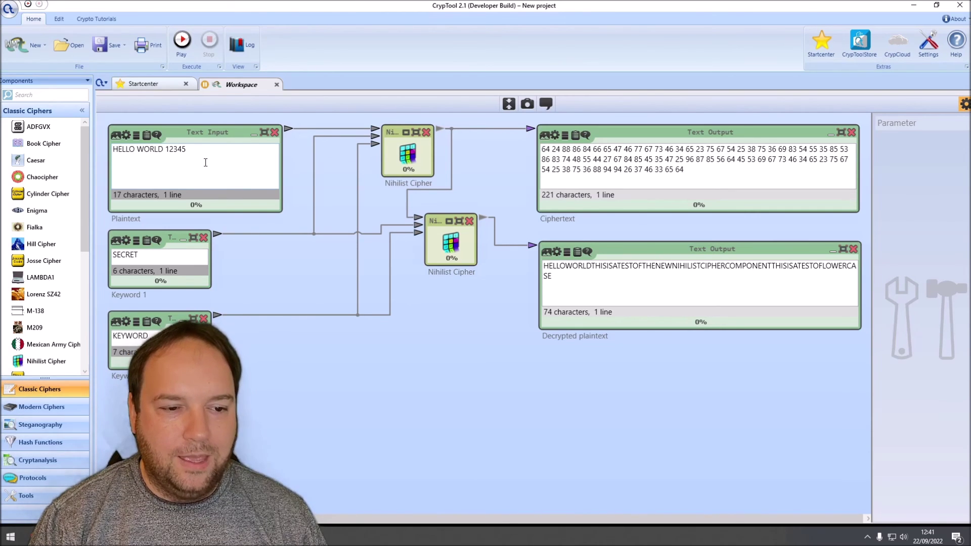
{"action": "left_click", "coordinate": [164, 151]}
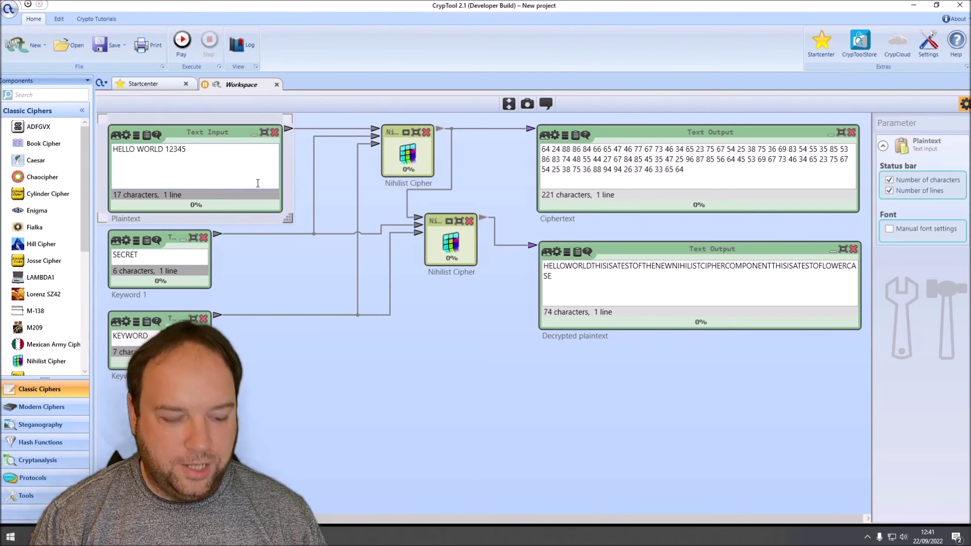
{"action": "type", "text": "IJ"}
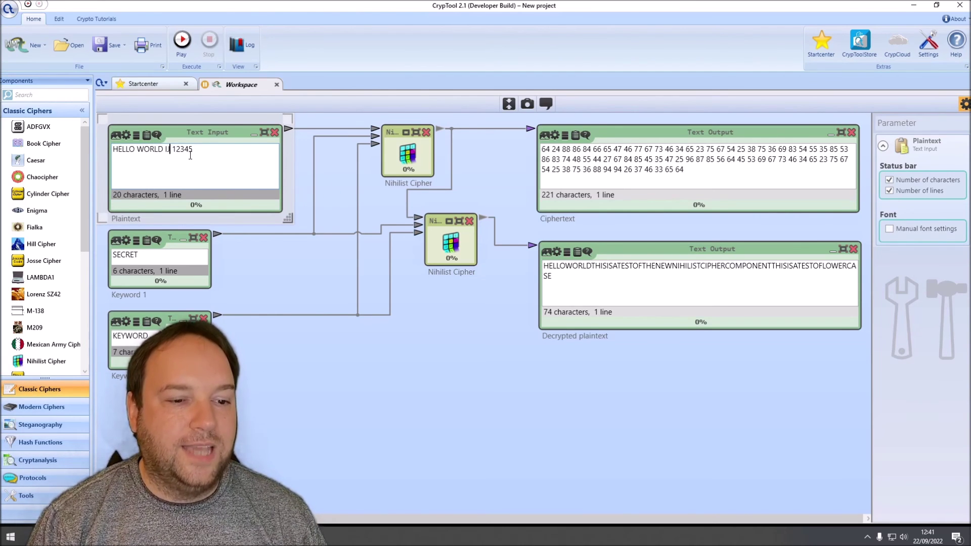
{"action": "left_click_drag", "start_coordinate": [172, 150], "coordinate": [199, 153]}
{"action": "left_click", "coordinate": [323, 182]}
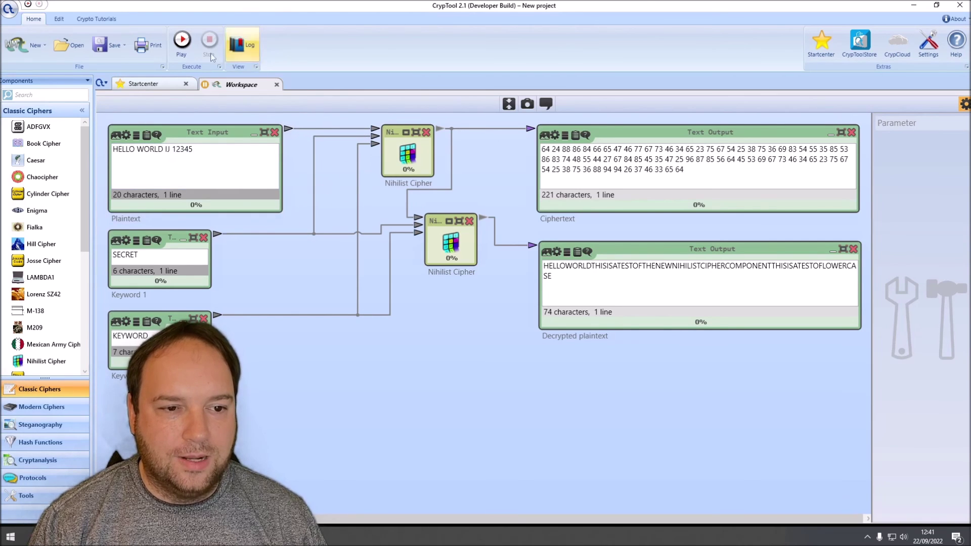
{"action": "left_click", "coordinate": [189, 49]}
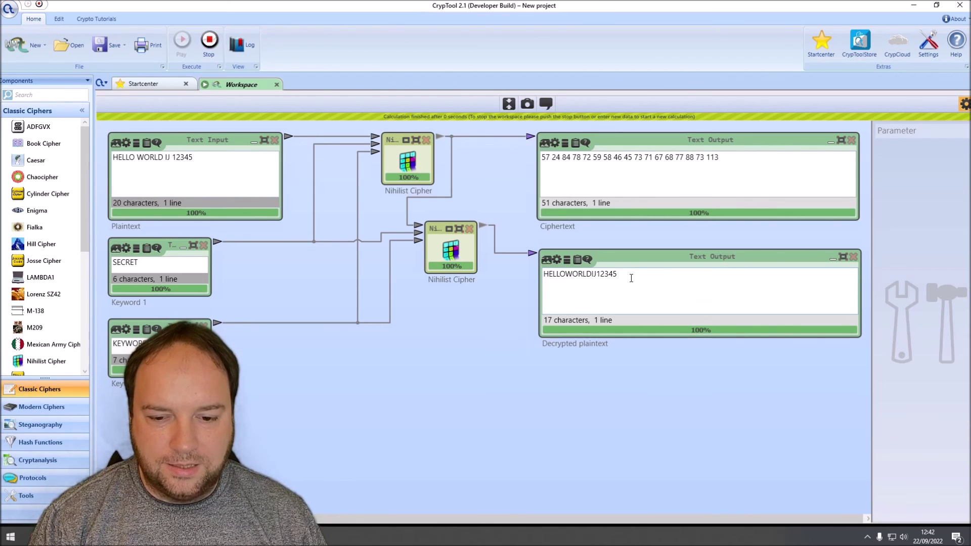
{"action": "left_click", "coordinate": [144, 272]}
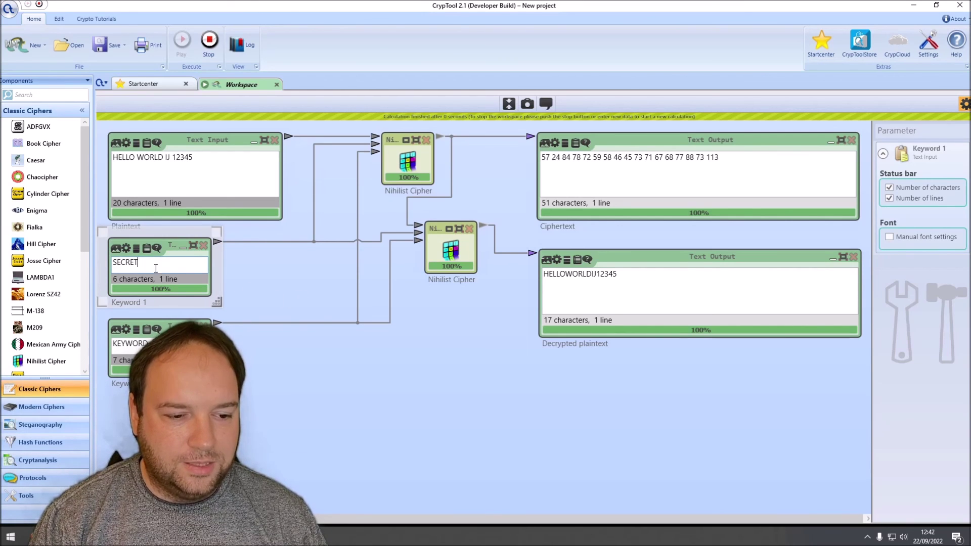
{"action": "left_click", "coordinate": [119, 262]}
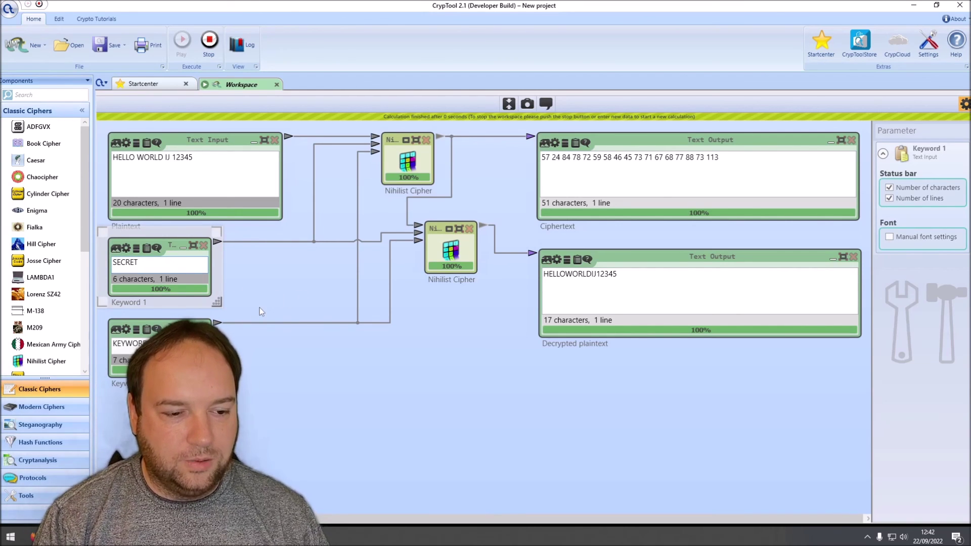
{"action": "type", "text": "1E2"}
{"action": "key", "text": "Right"}
{"action": "type", "text": "3"}
{"action": "key", "text": "Right"}
{"action": "type", "text": "4"}
{"action": "key", "text": "Right"}
{"action": "type", "text": "5"}
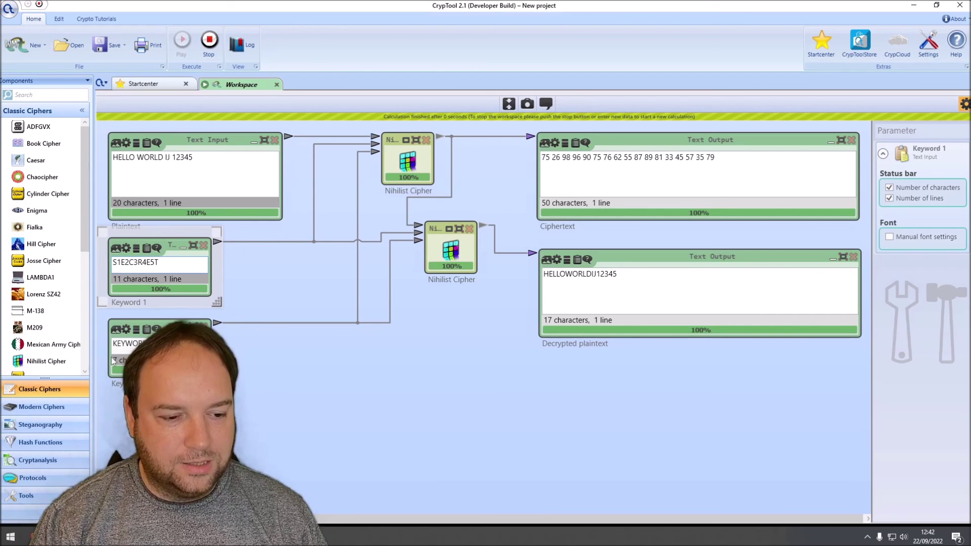
Step: Insert digits 1, 2, 3, 4, 6, 7 between KEYWORD's letters and reroute its connection left
{"action": "left_click", "coordinate": [117, 344]}
{"action": "type", "text": "1"}
{"action": "key", "text": "Right"}
{"action": "type", "text": "2"}
{"action": "key", "text": "Right"}
{"action": "type", "text": "3"}
{"action": "key", "text": "Right"}
{"action": "type", "text": "4"}
{"action": "key", "text": "Right"}
{"action": "type", "text": "6"}
{"action": "key", "text": "Right"}
{"action": "type", "text": "7"}
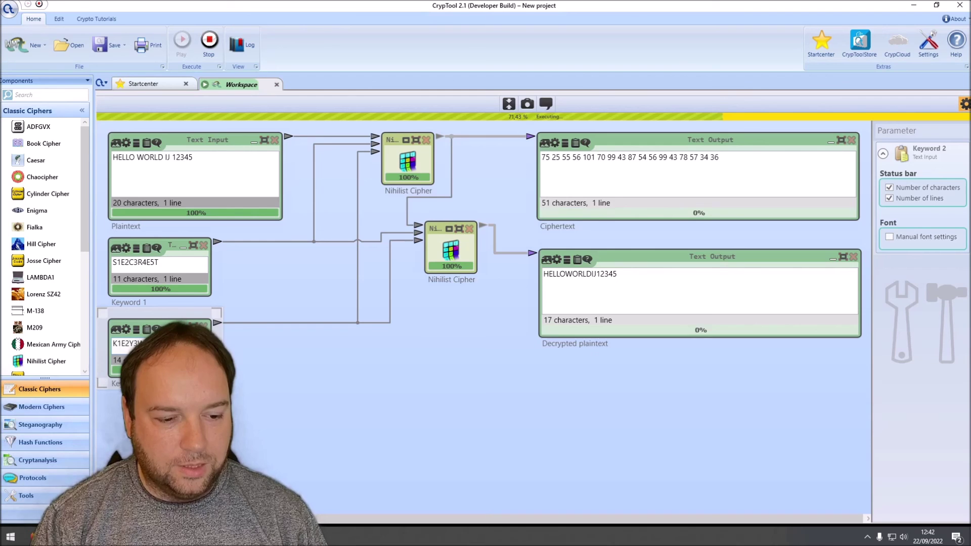
{"action": "left_click", "coordinate": [502, 179]}
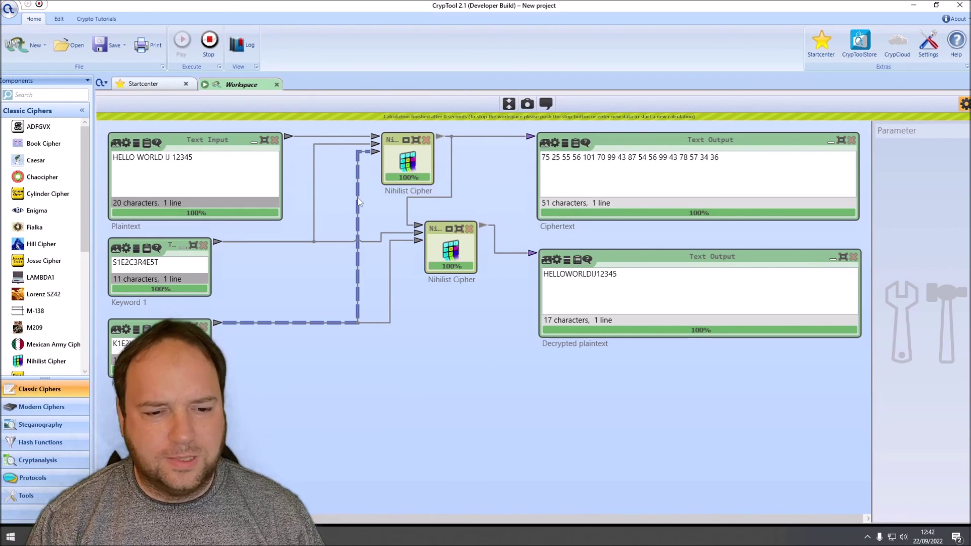
{"action": "left_click_drag", "start_coordinate": [359, 213], "coordinate": [331, 217]}
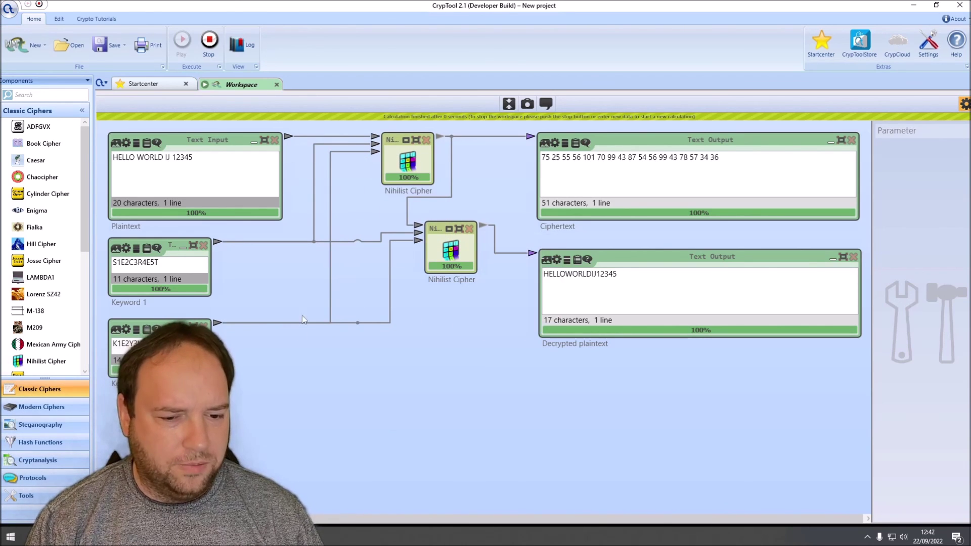